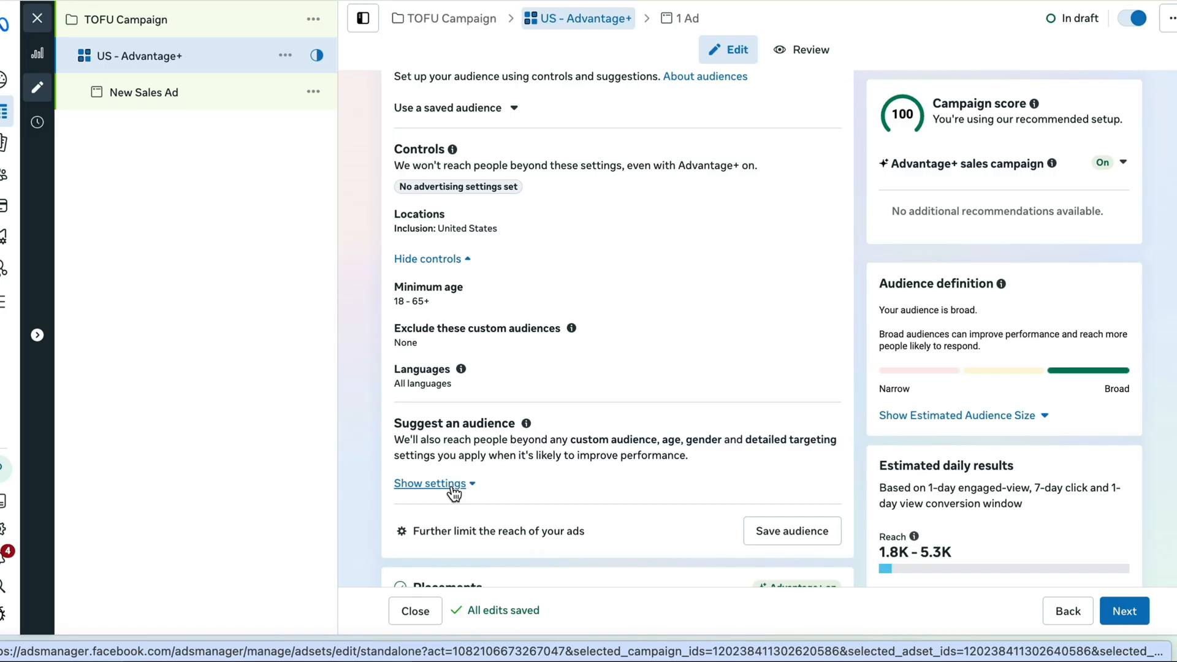
# Start a new custom audience under the suggested audience settings using Website as the source, dismissing the pixel installation prompt
pyautogui.click(454, 484)
pyautogui.scroll(-2, 688, 384)
pyautogui.click(691, 381)
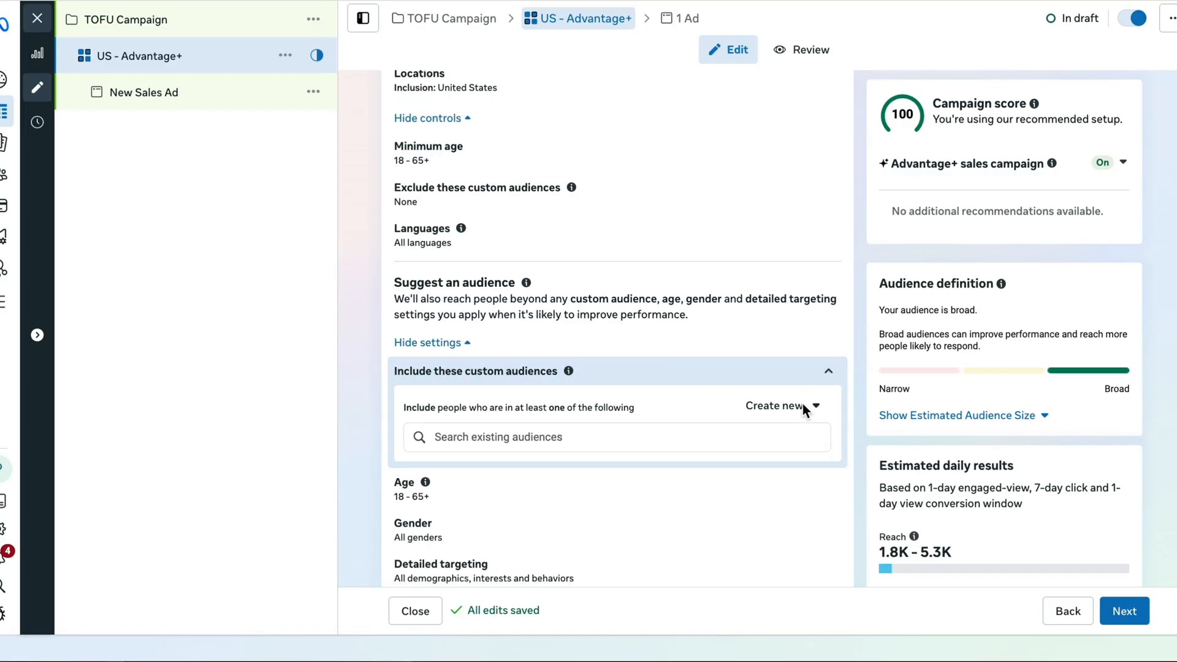
pyautogui.click(791, 414)
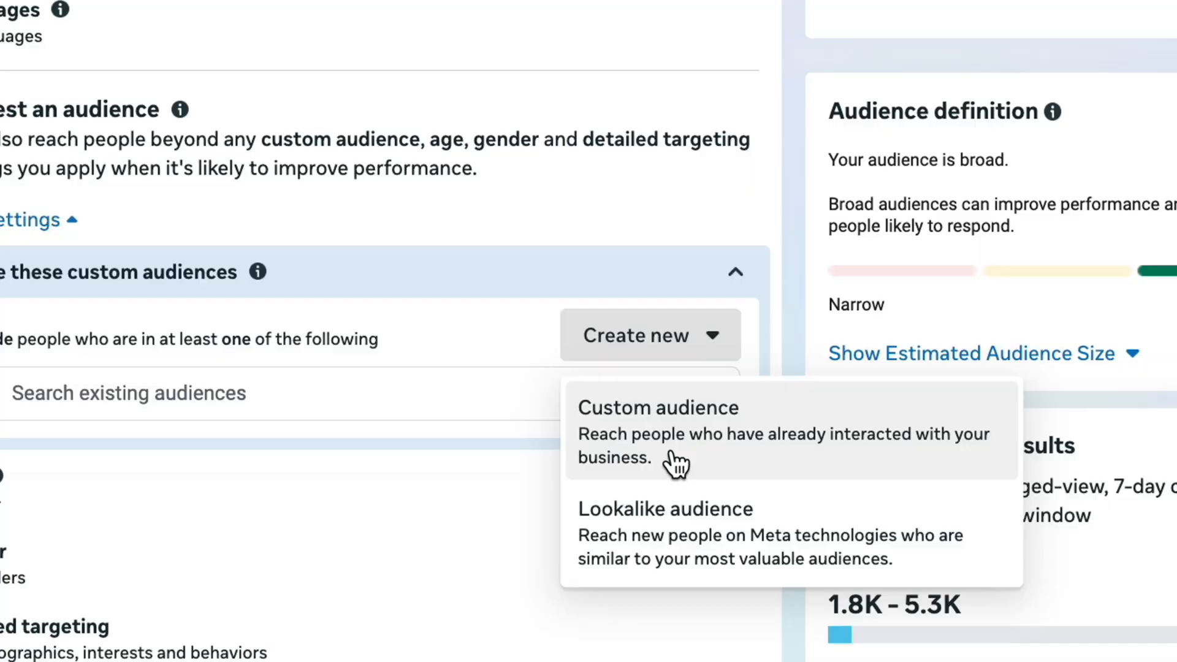
pyautogui.click(674, 464)
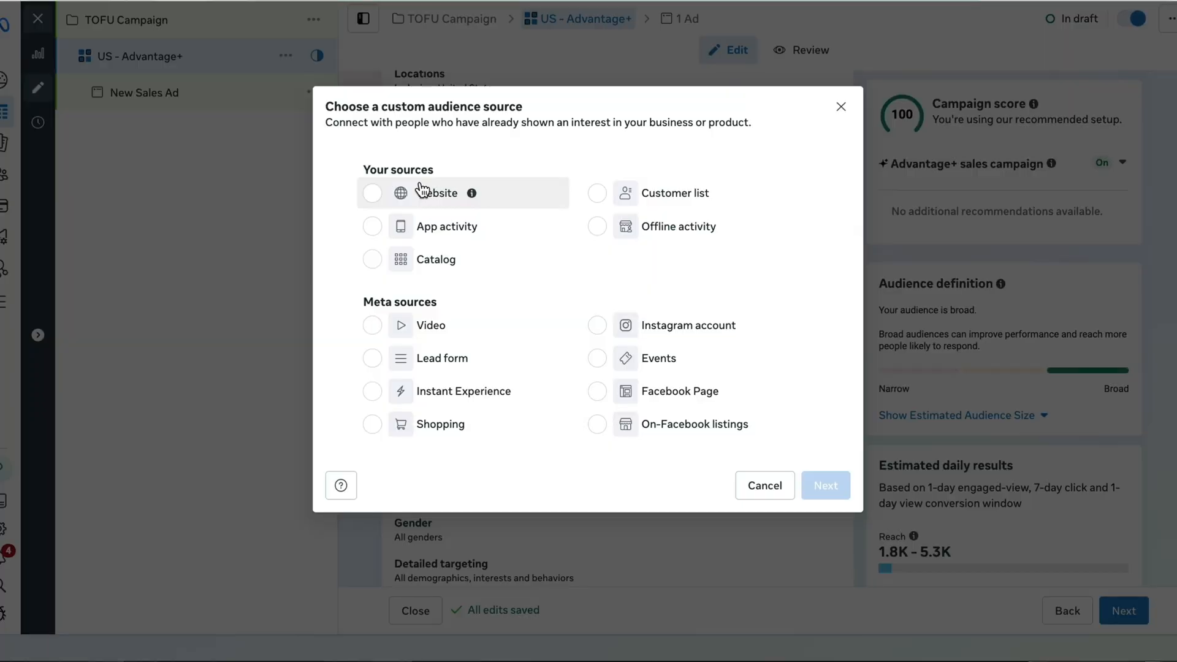
pyautogui.click(421, 191)
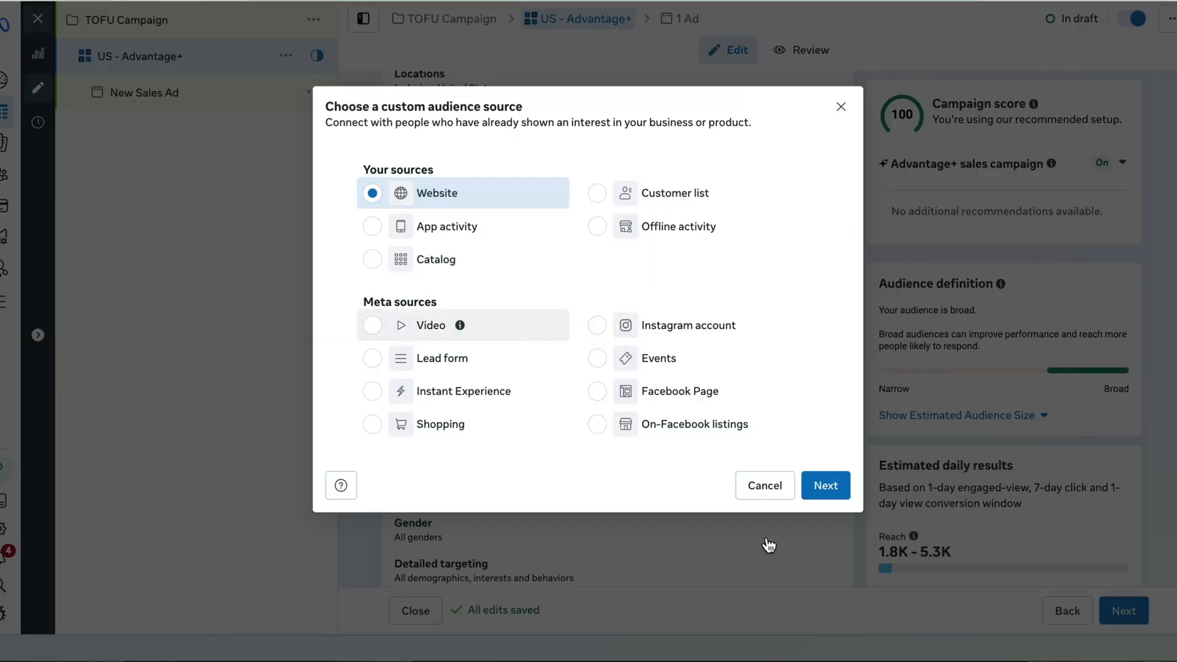
pyautogui.click(825, 484)
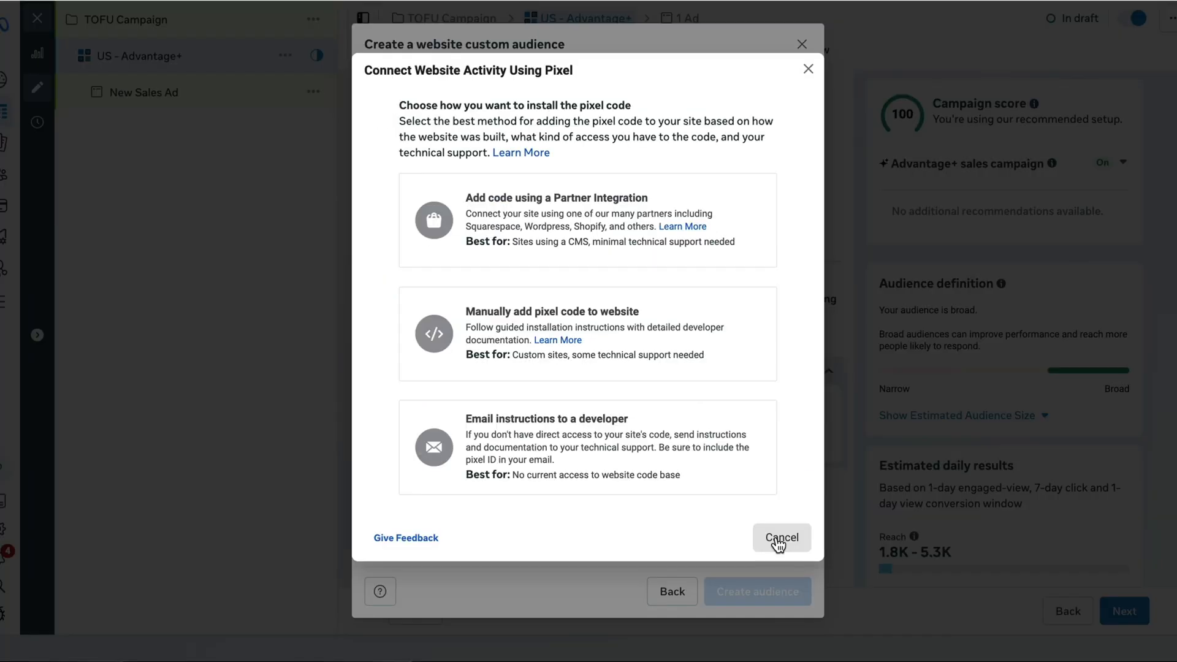
pyautogui.click(778, 542)
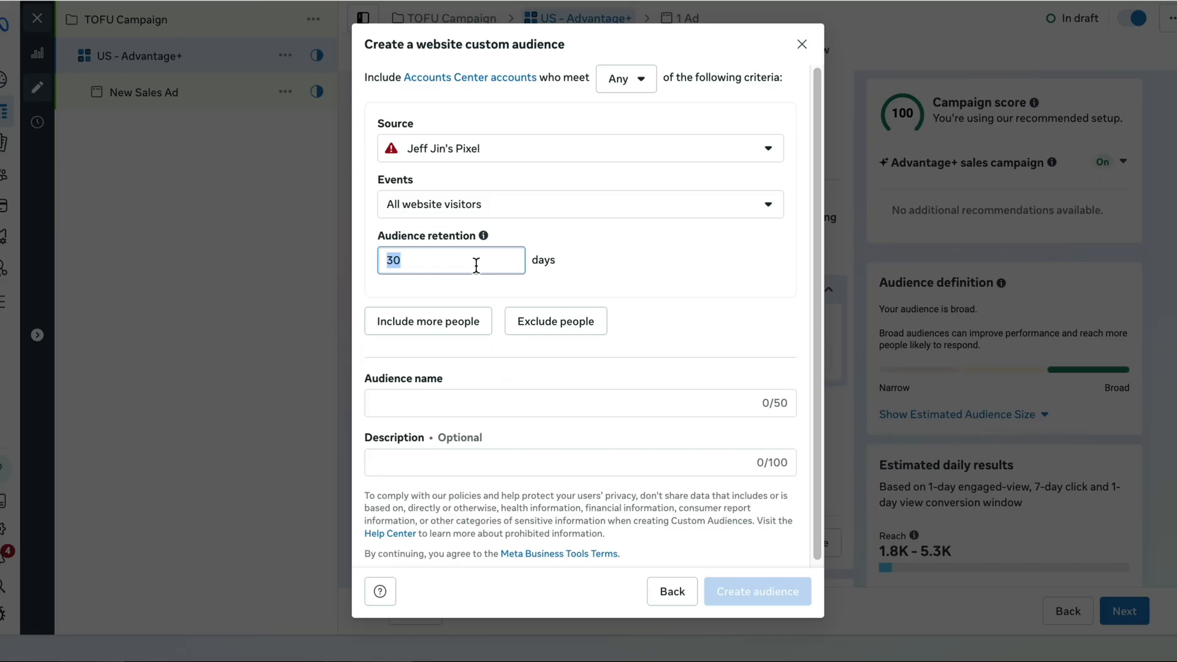
# Set the website audience's retention to 180 days, name it "Website Visitors (180)" and create it
pyautogui.write('180')
pyautogui.click(526, 402)
pyautogui.write('We')
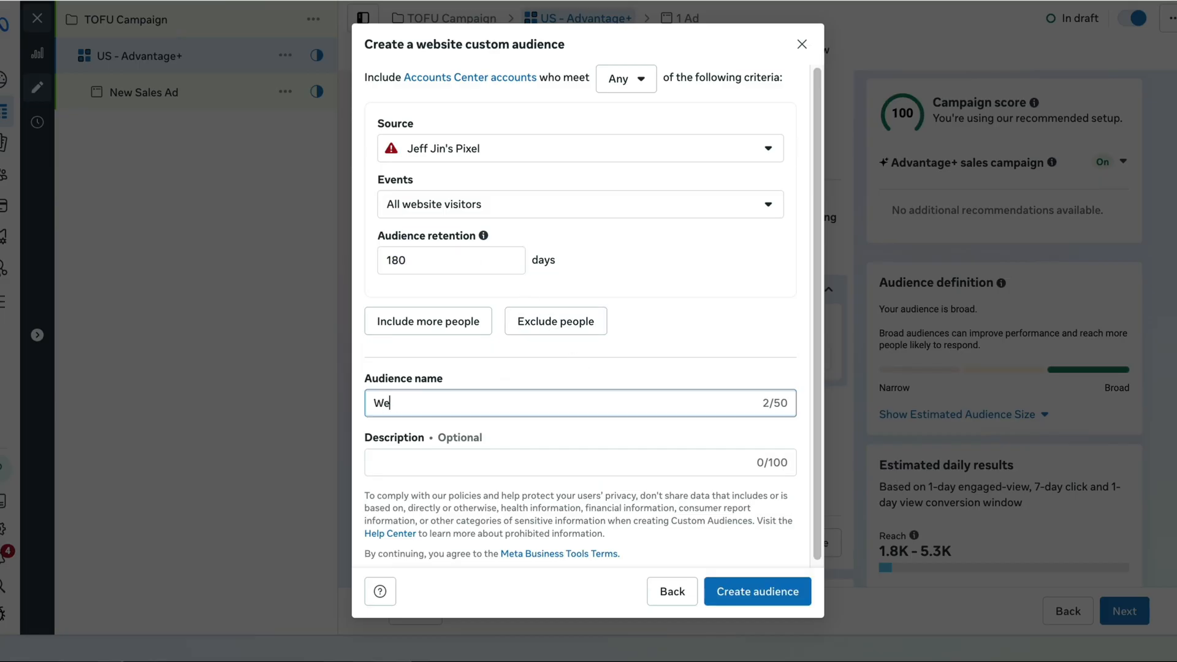
pyautogui.write('bsite Visitors (180)')
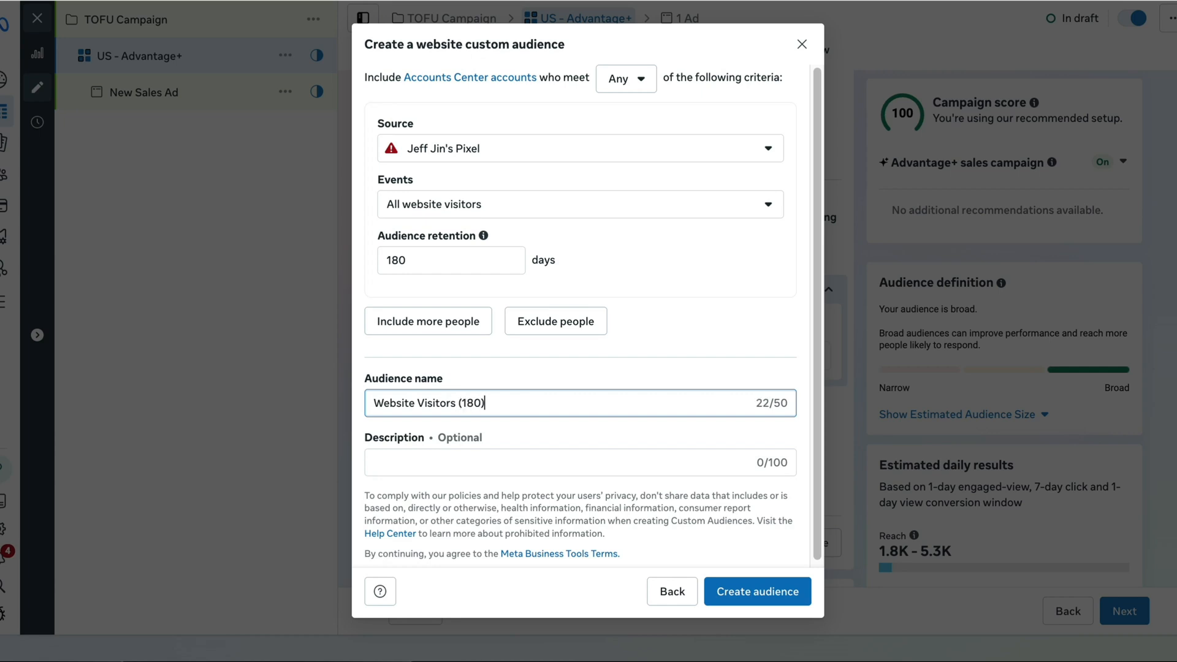
pyautogui.click(786, 594)
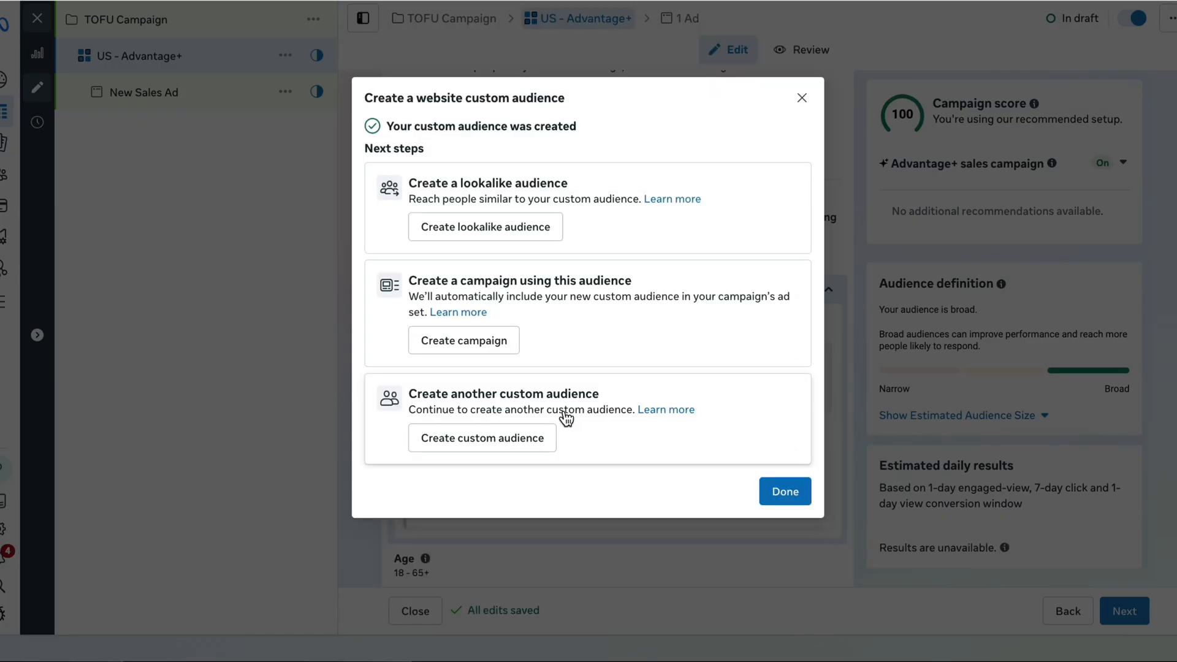
# Start another custom audience from the Instagram account source, based on people who engaged with the professional account
pyautogui.click(489, 444)
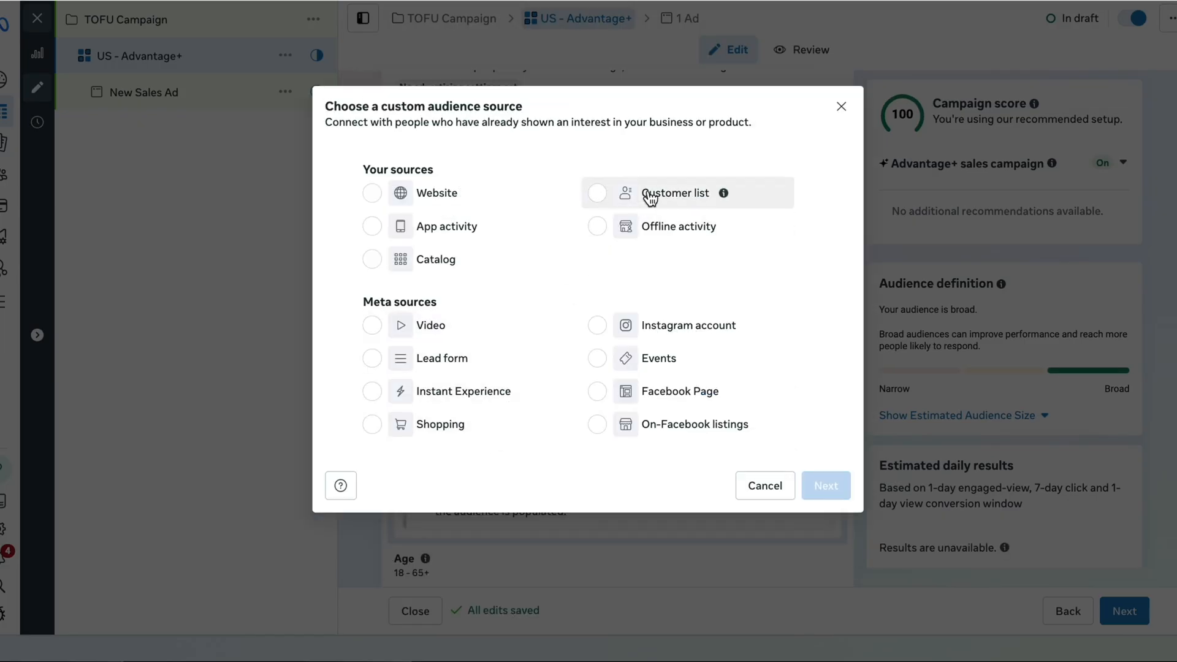
pyautogui.click(699, 325)
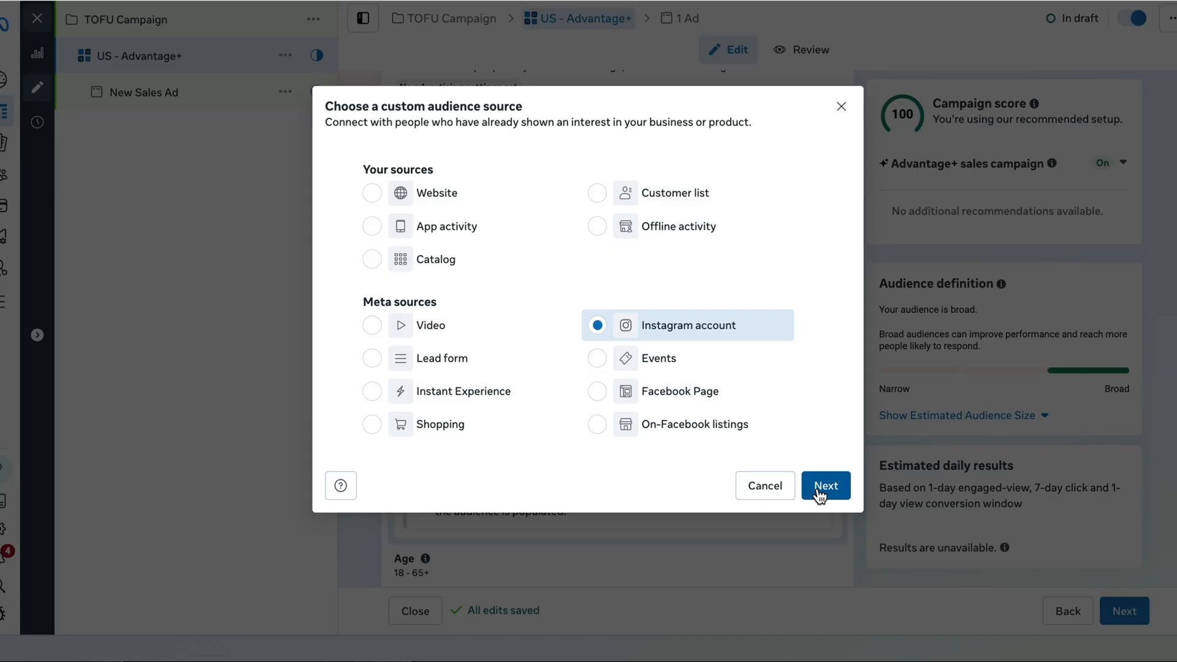
pyautogui.click(824, 486)
pyautogui.click(510, 236)
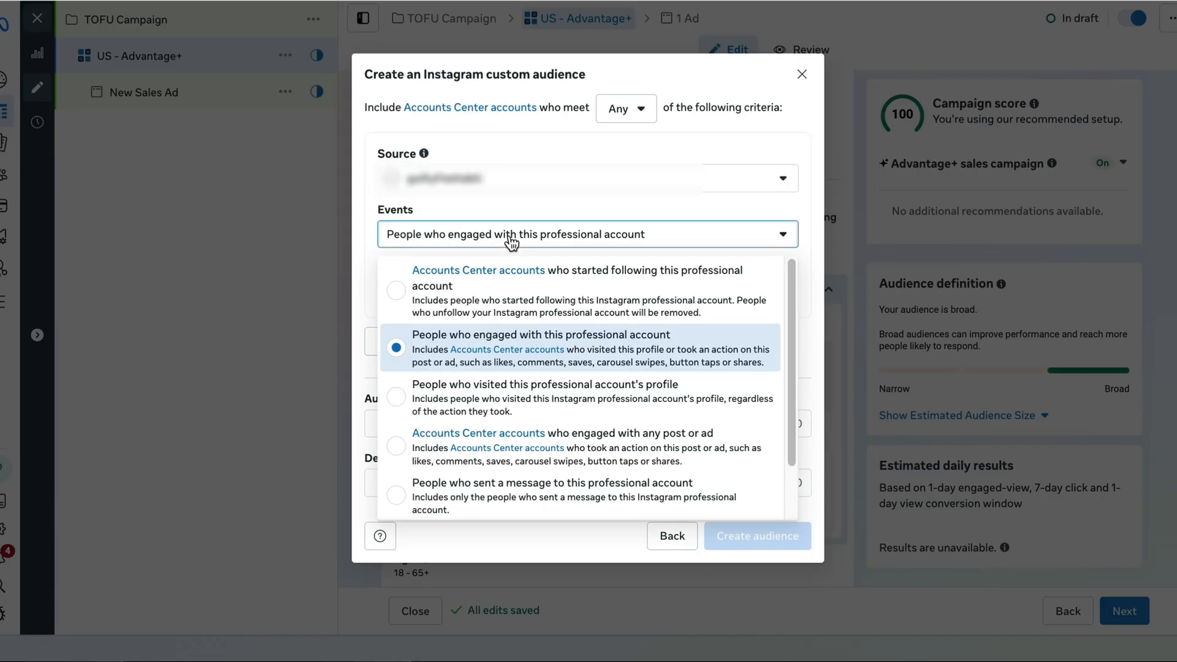
pyautogui.click(511, 236)
# Name the Instagram audience "Instagram Engagers (365)" and create it
pyautogui.click(521, 423)
pyautogui.write('Instagram')
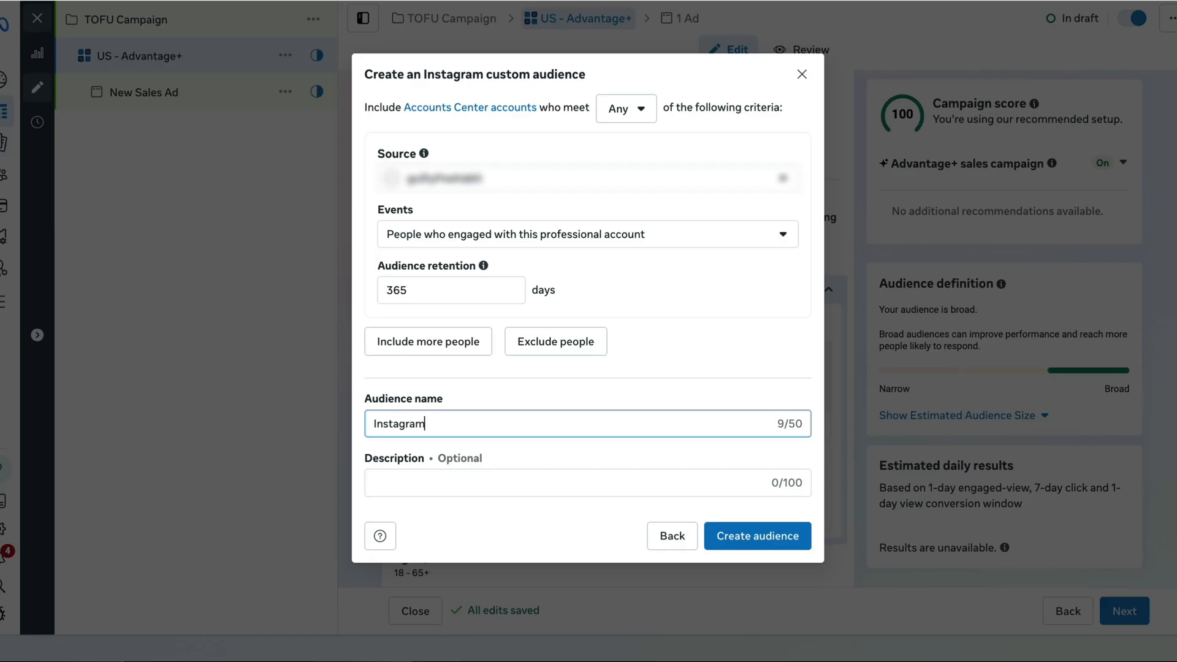
pyautogui.write(' Ac')
pyautogui.press('BackSpace')
pyautogui.press('BackSpace')
pyautogui.write('Engagers (365')
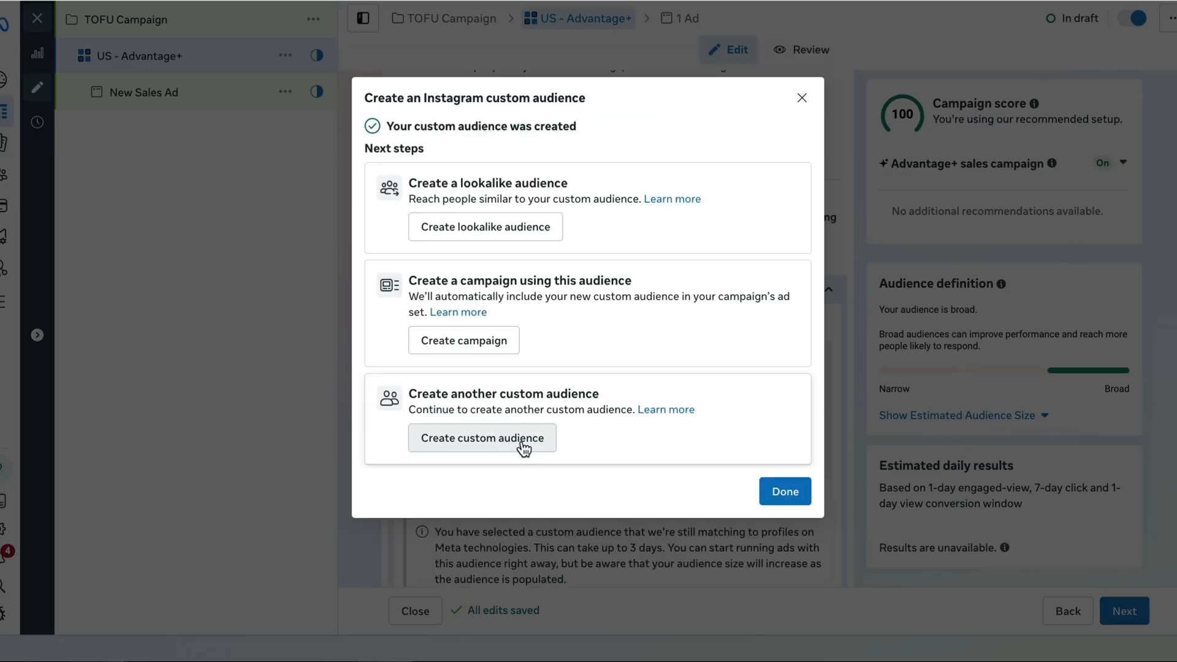
# Start another custom audience from the Facebook Page source and choose the brand's Page for it
pyautogui.click(522, 449)
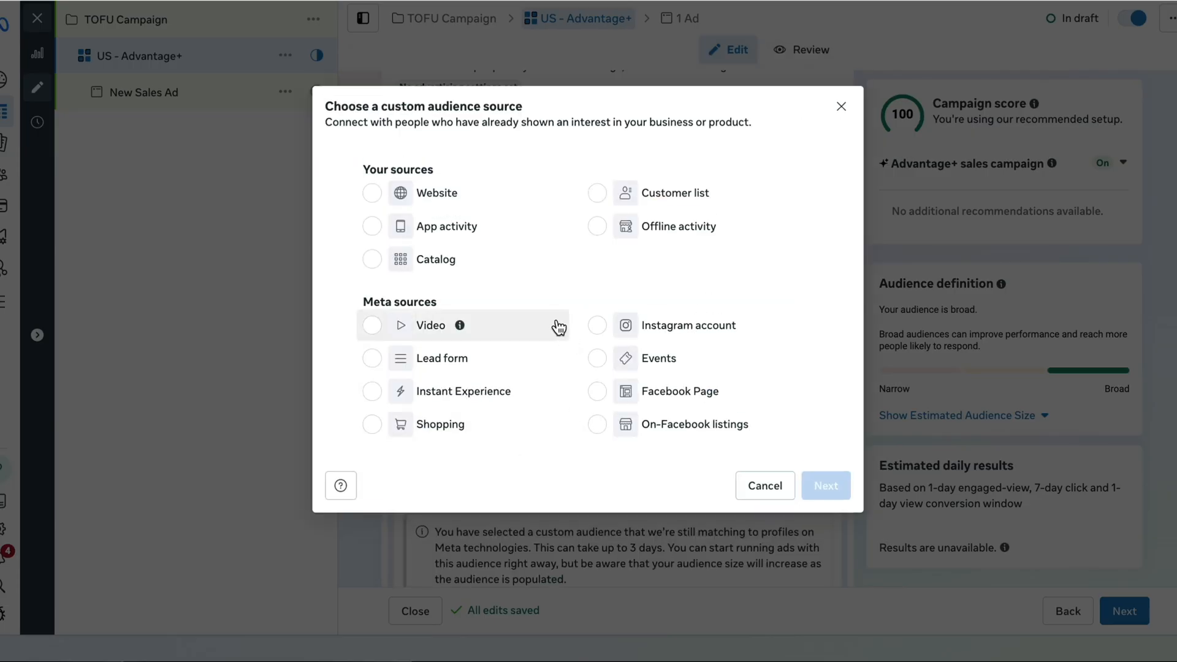
pyautogui.click(736, 392)
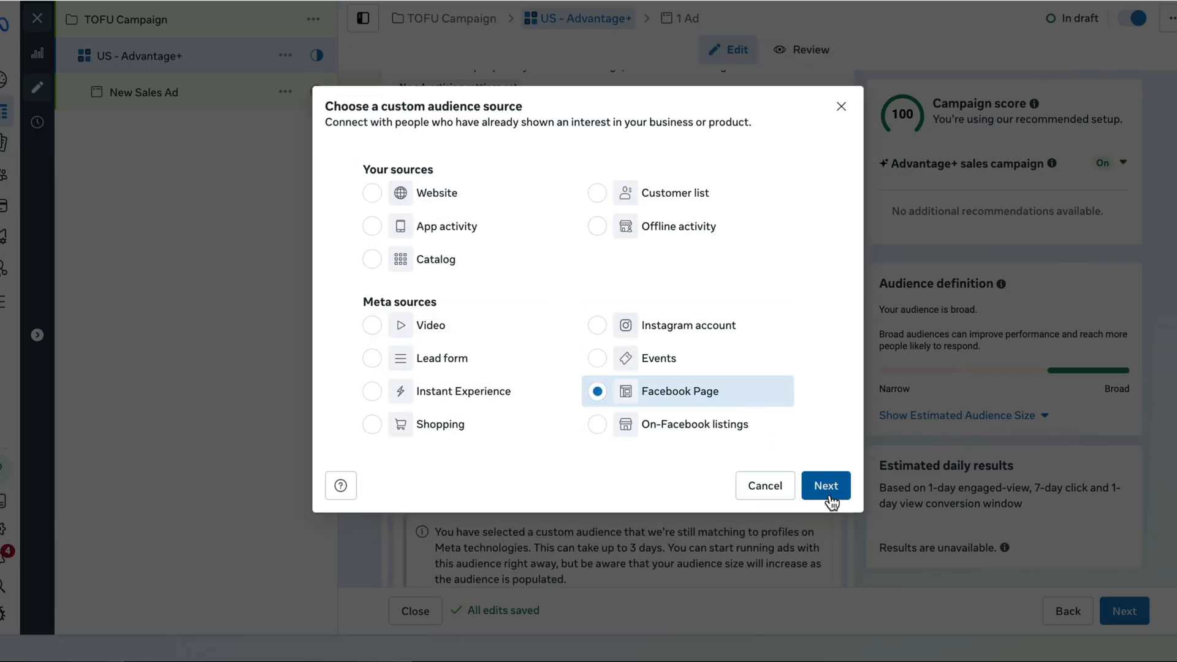
pyautogui.click(828, 494)
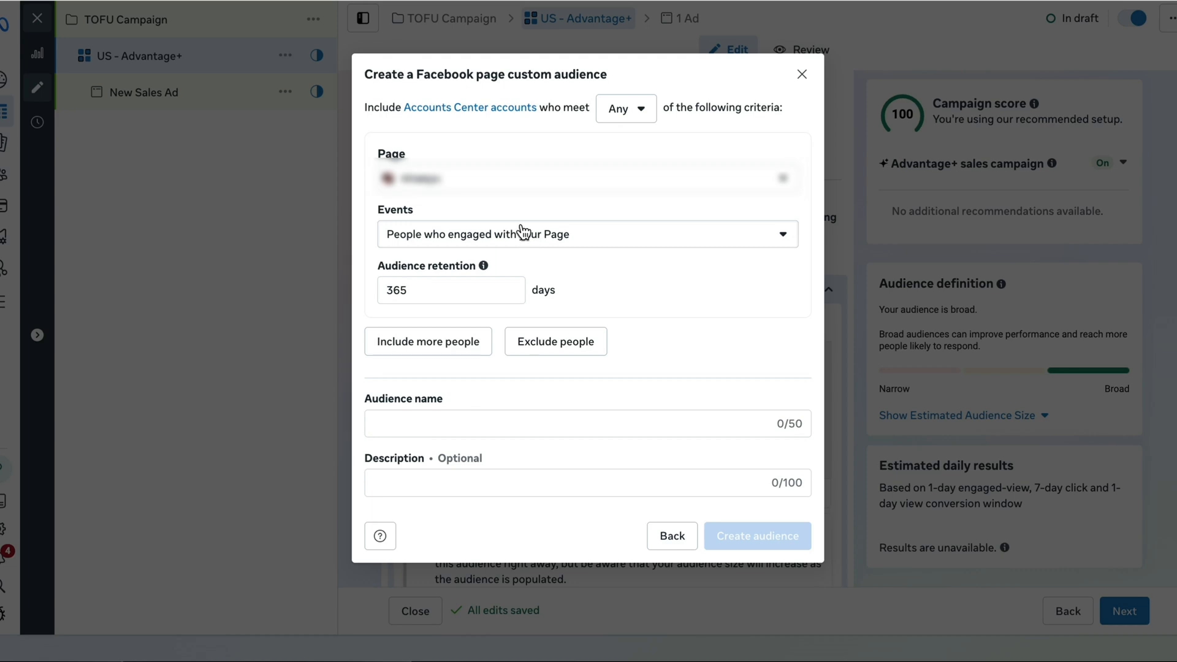
pyautogui.click(486, 181)
pyautogui.click(488, 250)
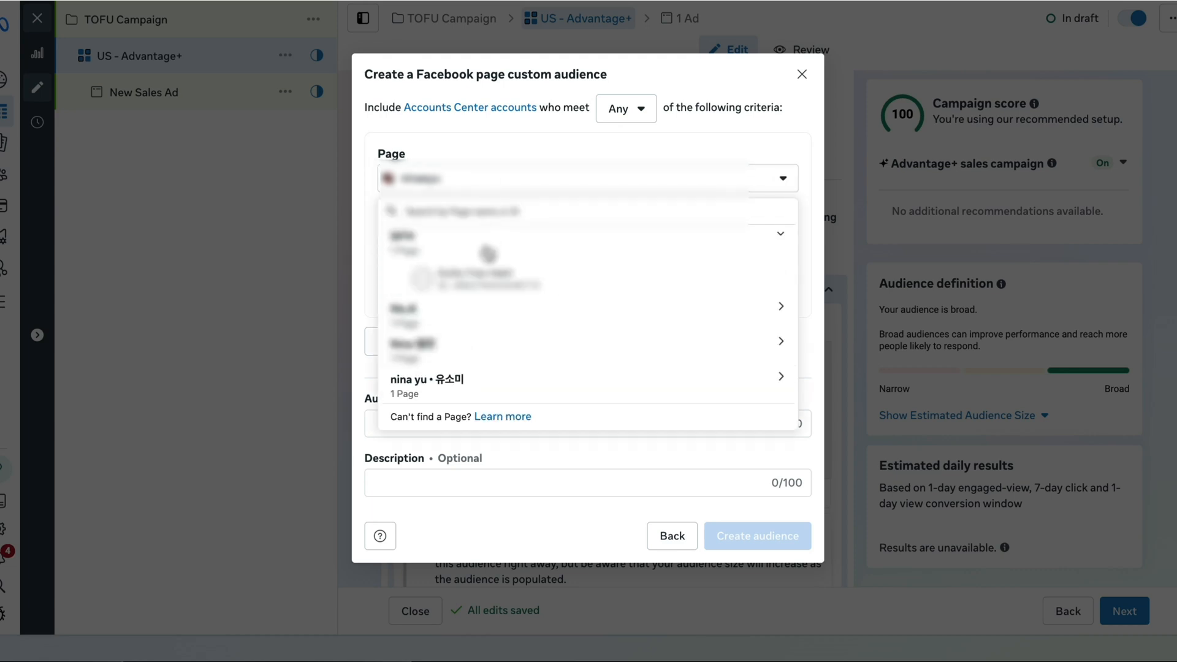
pyautogui.click(478, 278)
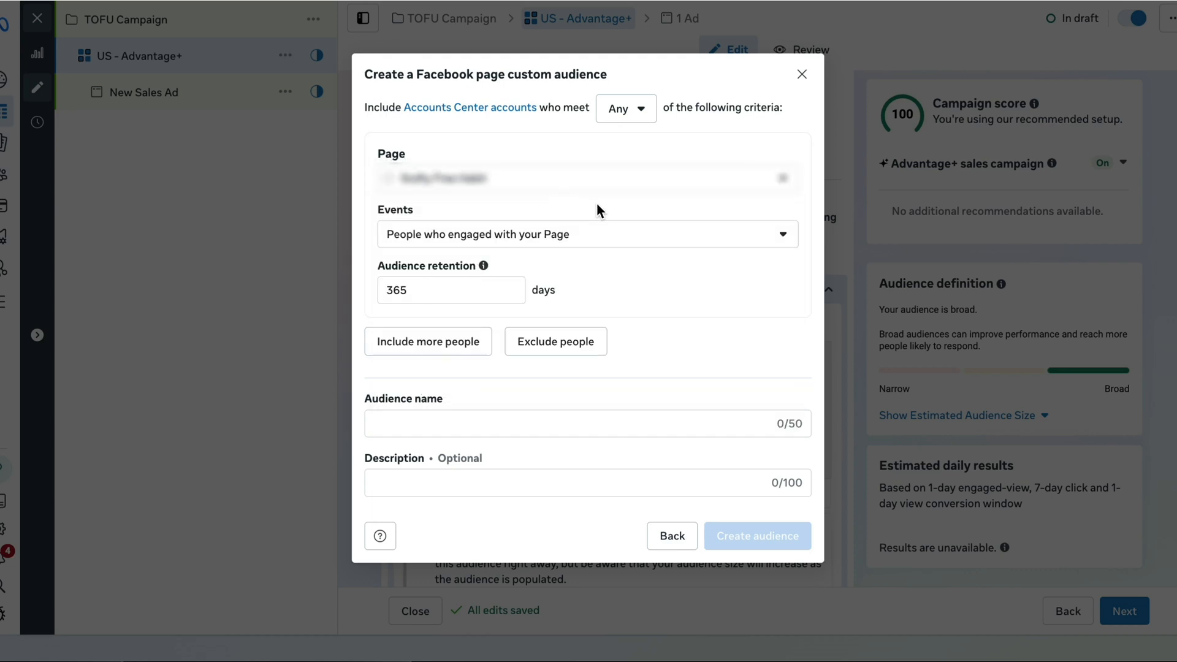
# Name the Facebook Page audience "Facebook Engagers (365)", create it and close the audience creation dialog
pyautogui.click(551, 423)
pyautogui.write('Facebook Engagers (')
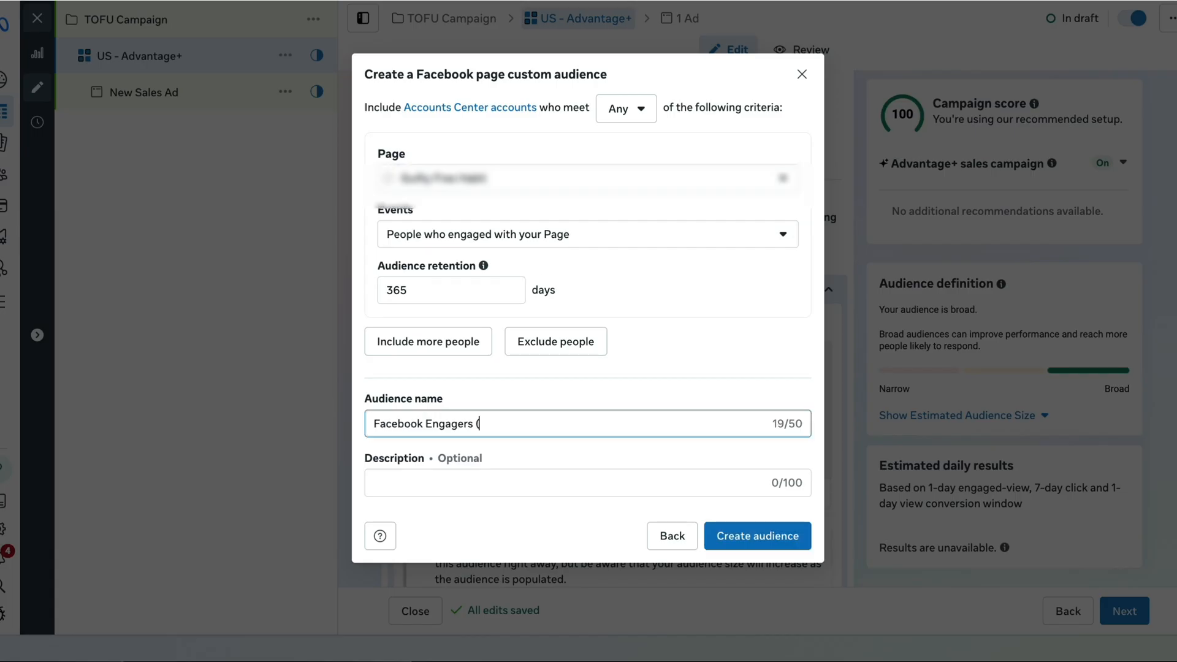
pyautogui.write('365)')
pyautogui.click(752, 537)
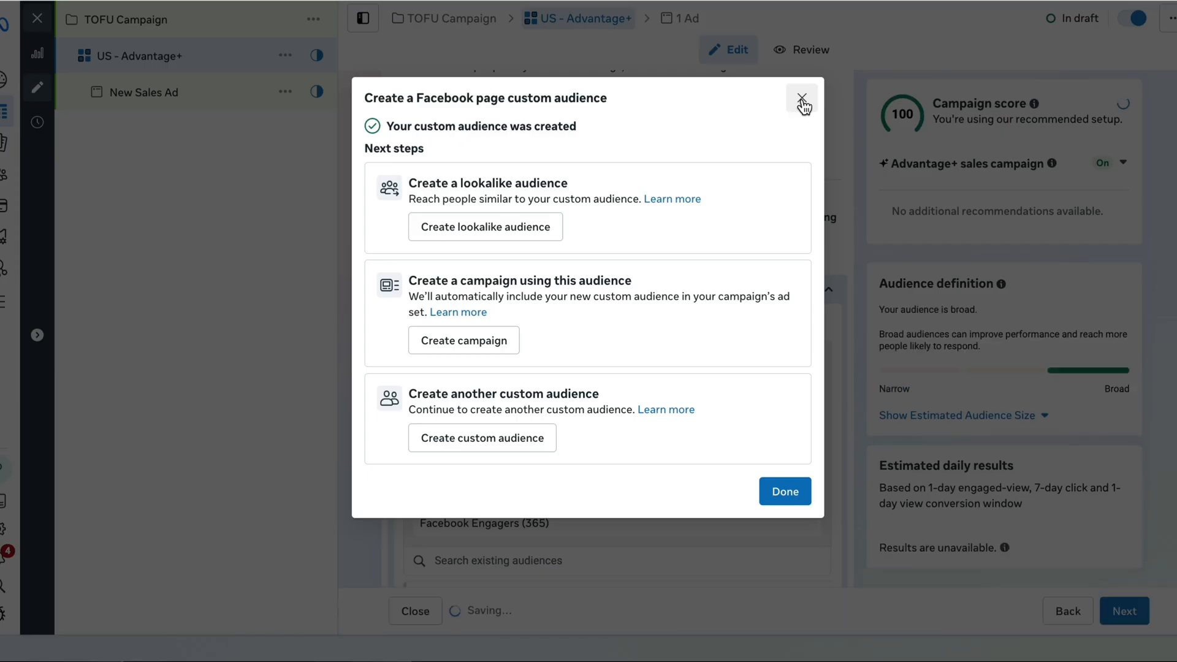
pyautogui.click(802, 98)
# Exclude the Facebook Engagers (365) and Instagram Engagers (365) custom audiences in the ad set's audience controls
pyautogui.scroll(-1, 863, 285)
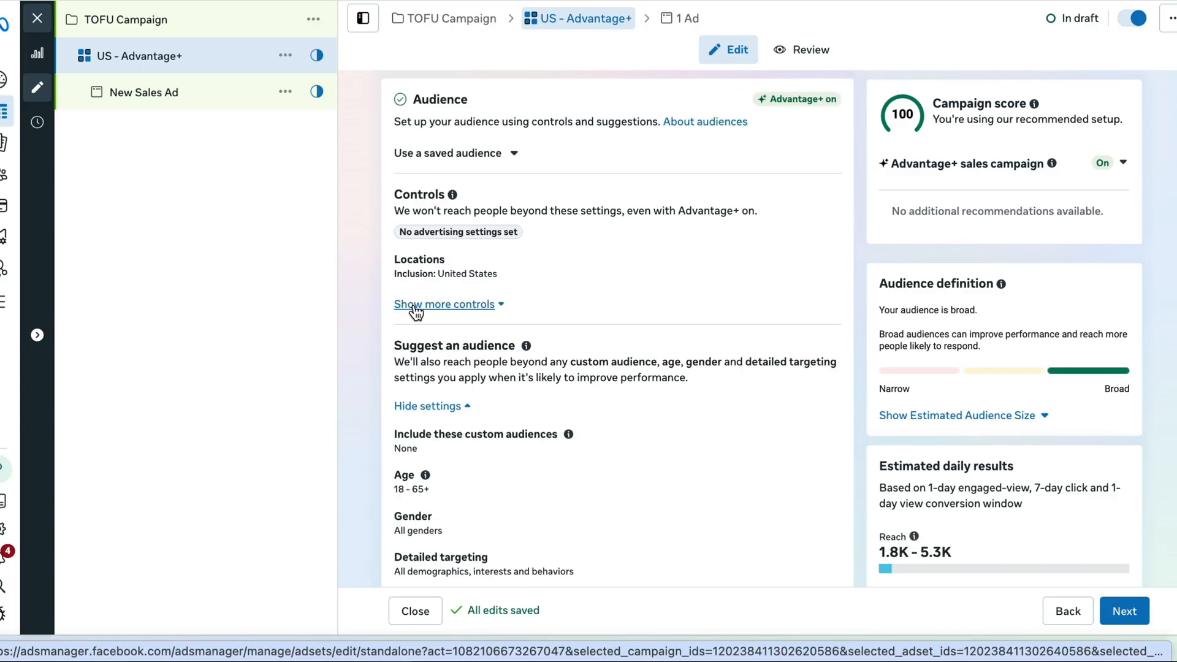
pyautogui.click(416, 307)
pyautogui.click(533, 396)
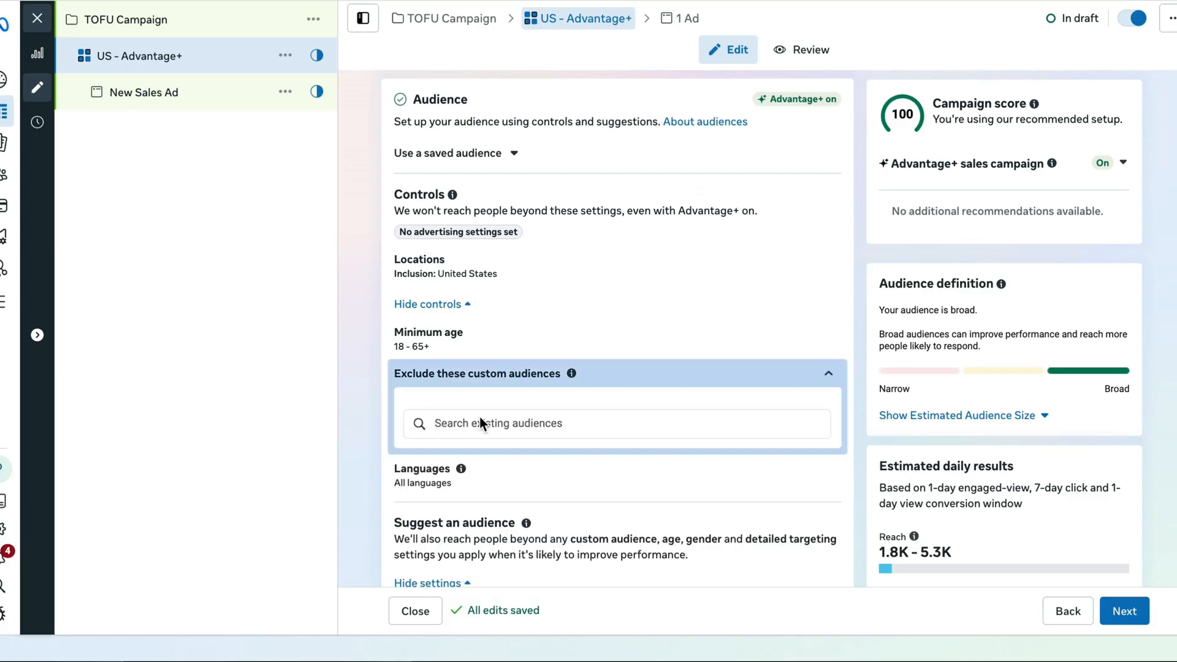
pyautogui.click(485, 423)
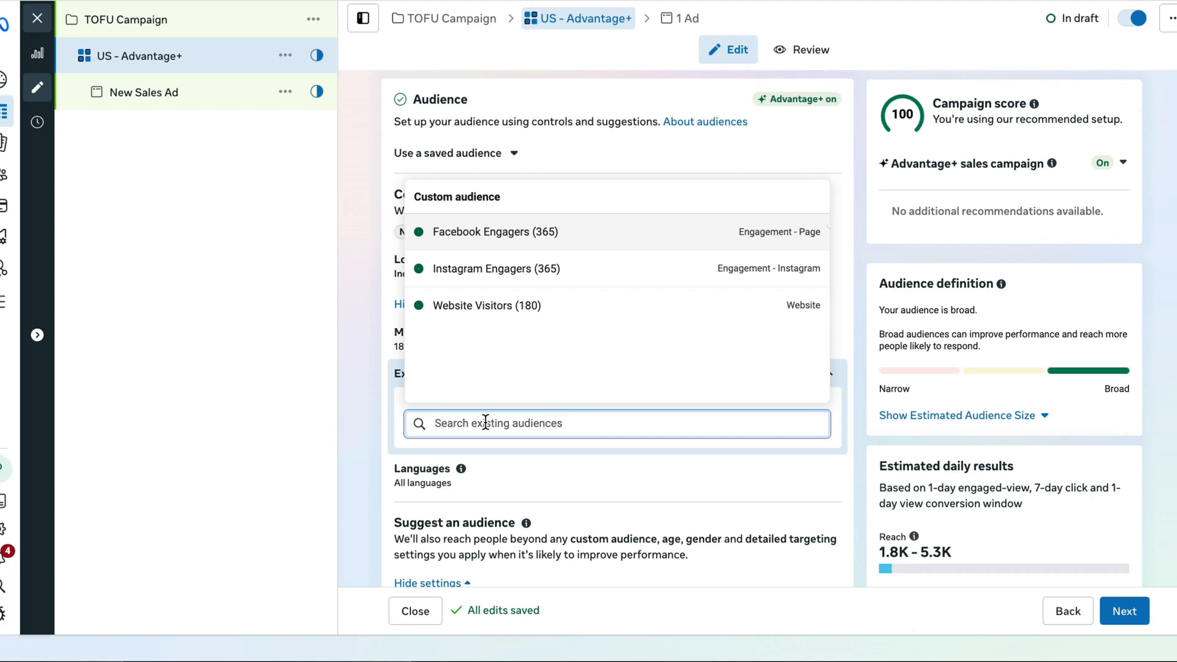
pyautogui.click(512, 236)
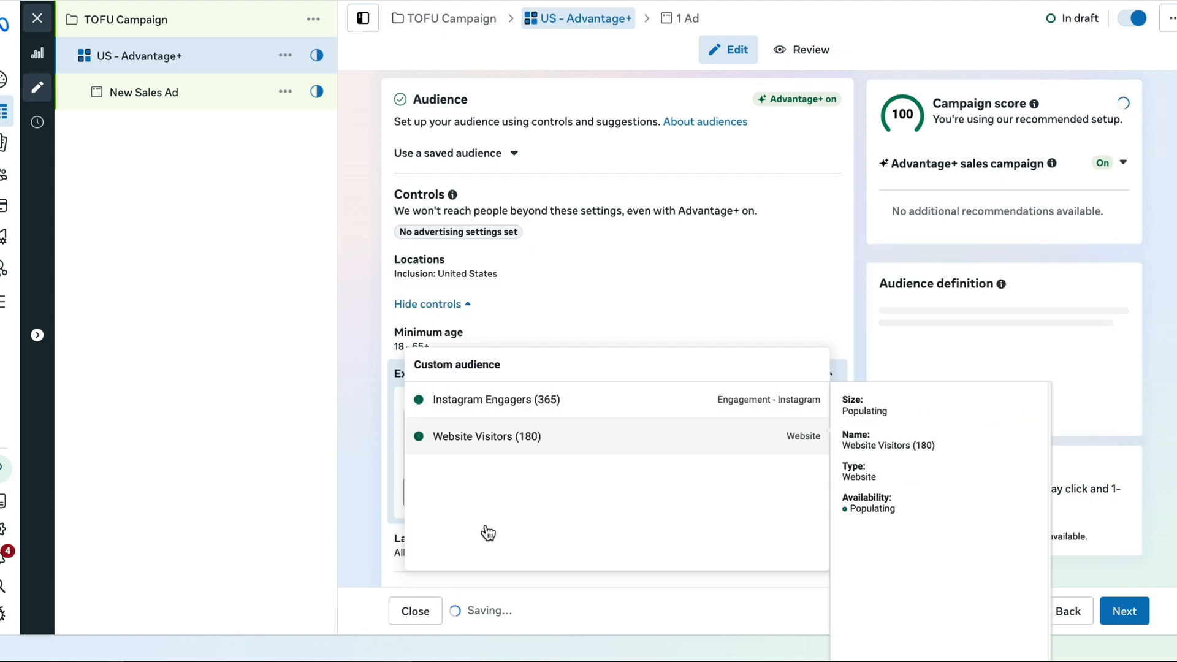
pyautogui.click(517, 411)
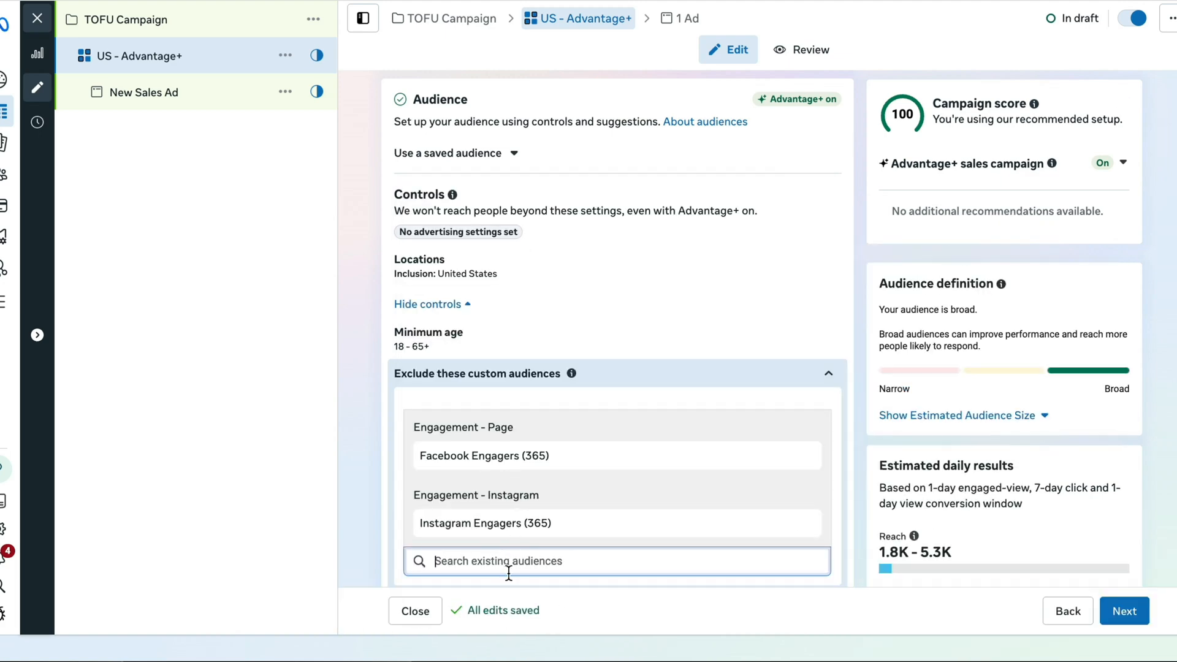
pyautogui.click(346, 543)
# Name the new sales ad "TOFU - Video 1"
pyautogui.scroll(-8, 546, 441)
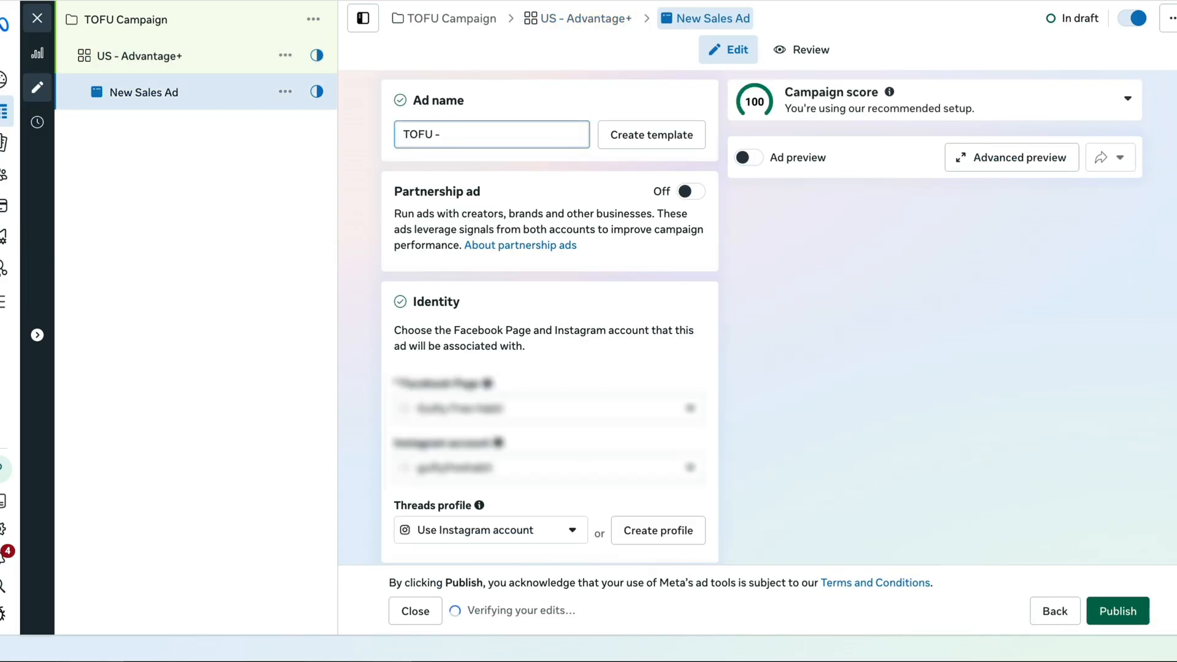
pyautogui.write('Video 1')
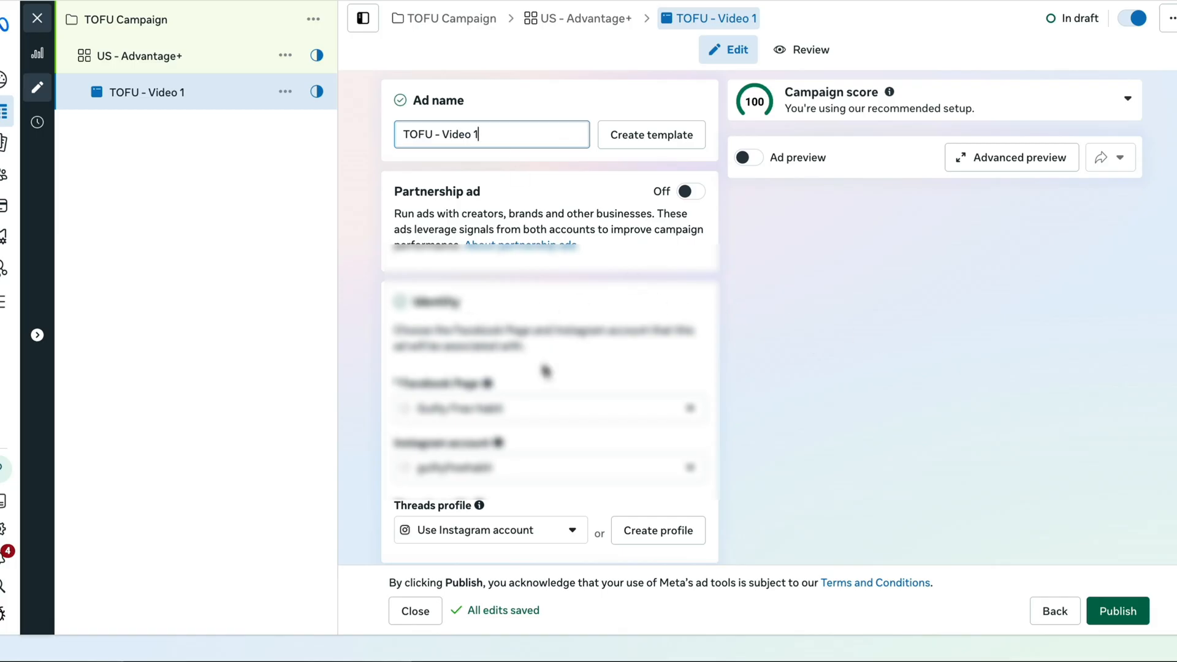
pyautogui.scroll(-1, 544, 368)
pyautogui.scroll(-1, 576, 374)
pyautogui.scroll(-2, 589, 371)
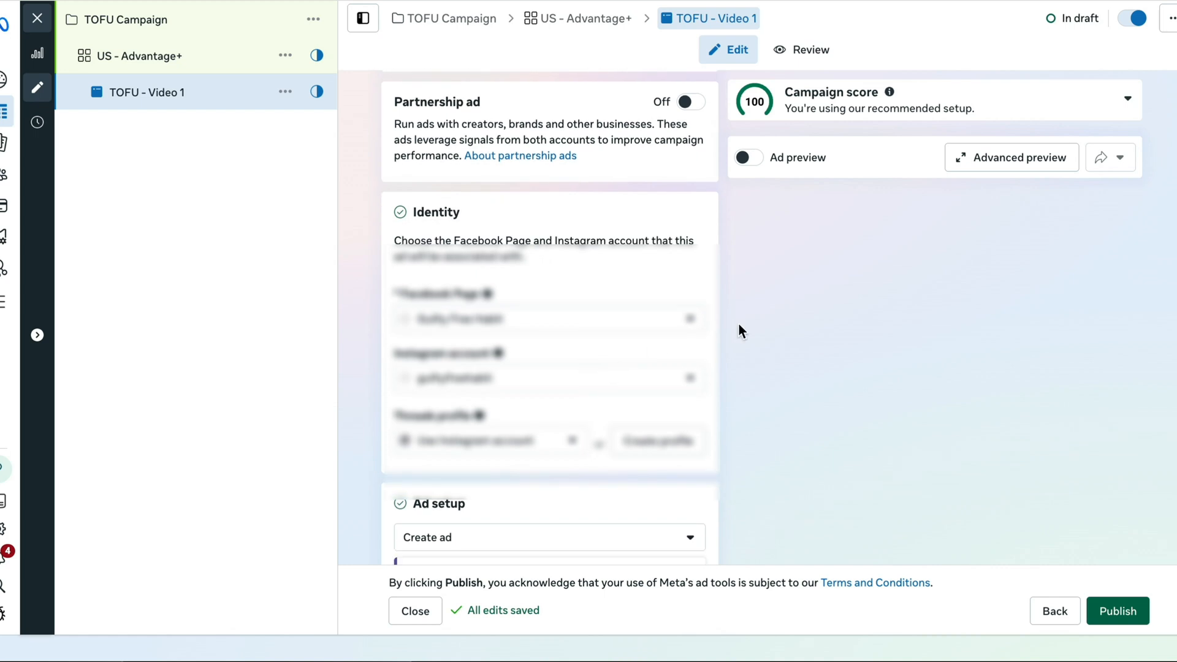
pyautogui.scroll(-10, 578, 394)
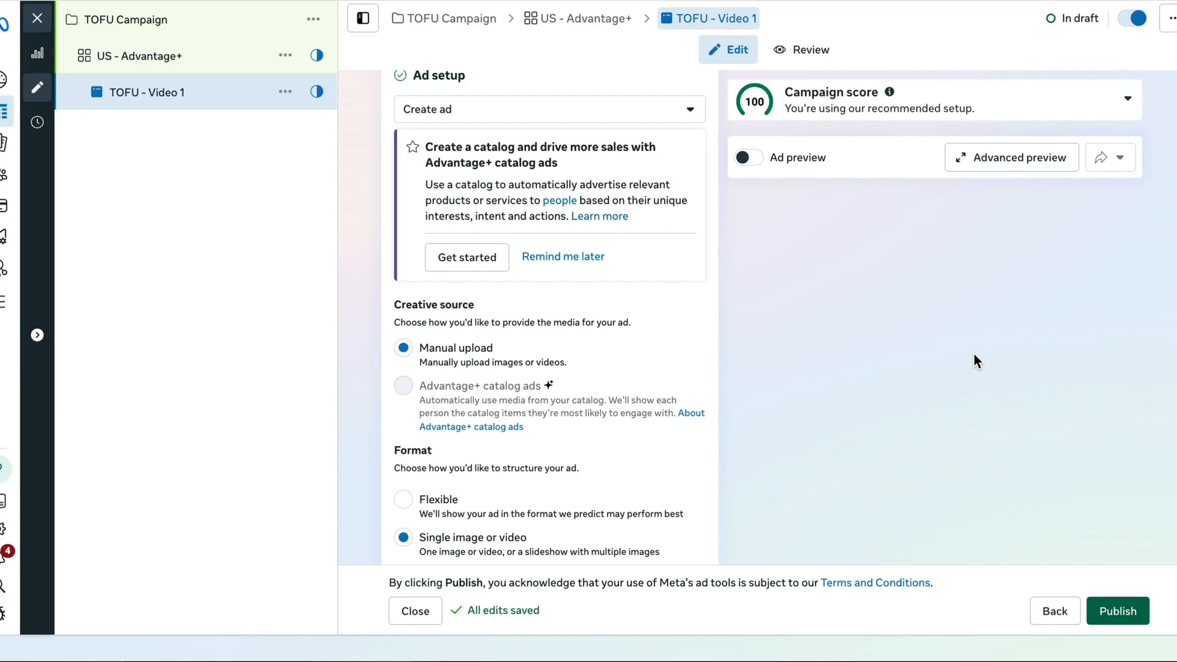
pyautogui.scroll(-6, 974, 351)
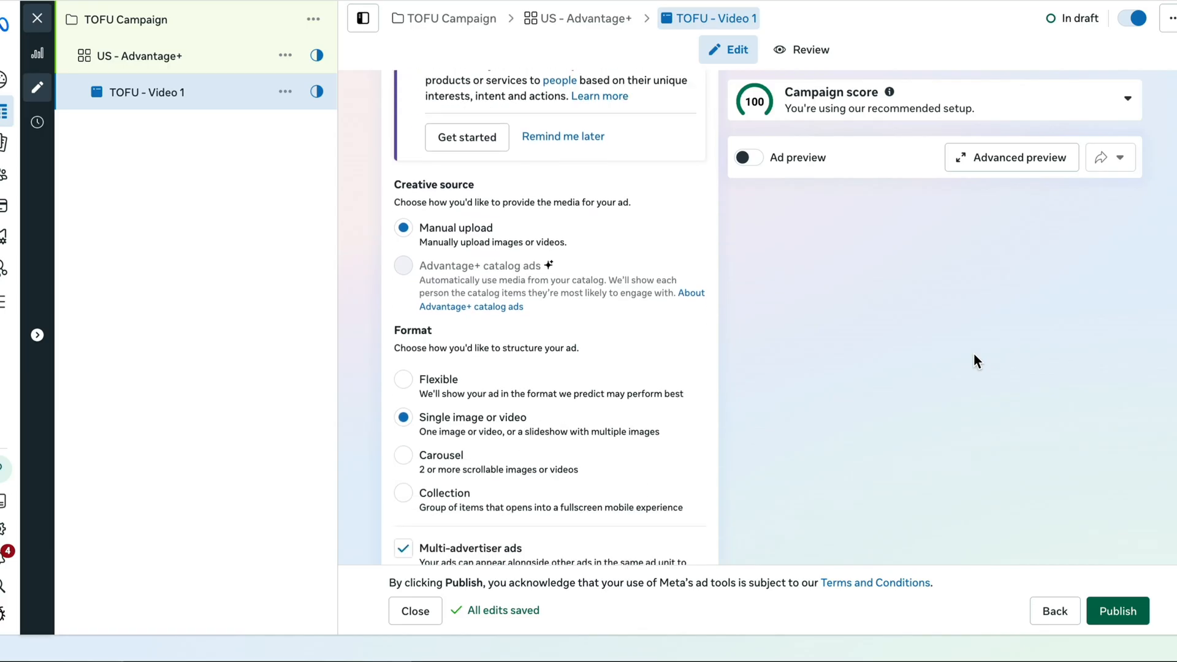
pyautogui.scroll(-1, 974, 354)
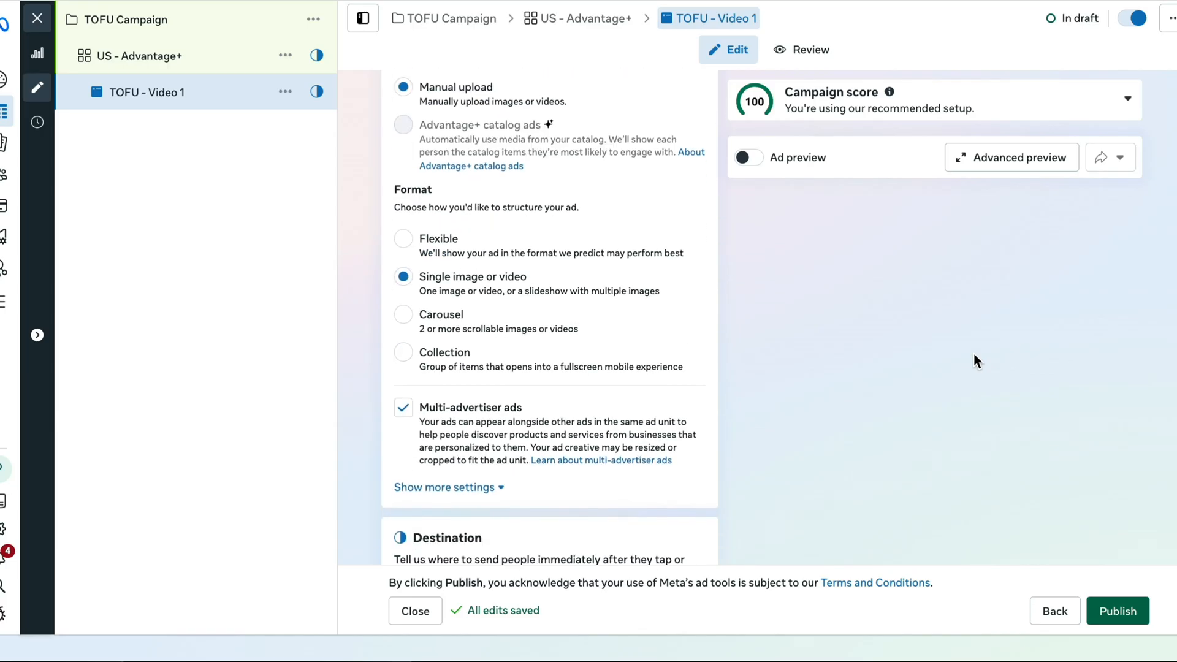
pyautogui.click(650, 363)
pyautogui.write('www.website.com/product1')
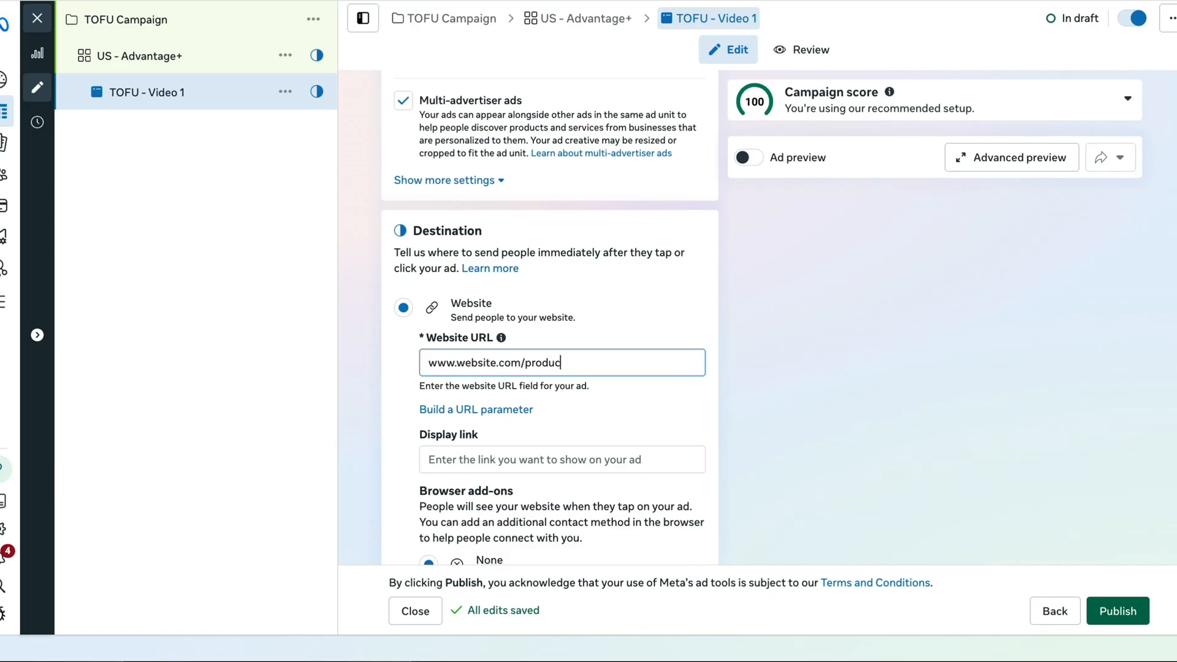
pyautogui.click(655, 435)
pyautogui.scroll(-4, 675, 457)
pyautogui.scroll(-5, 675, 457)
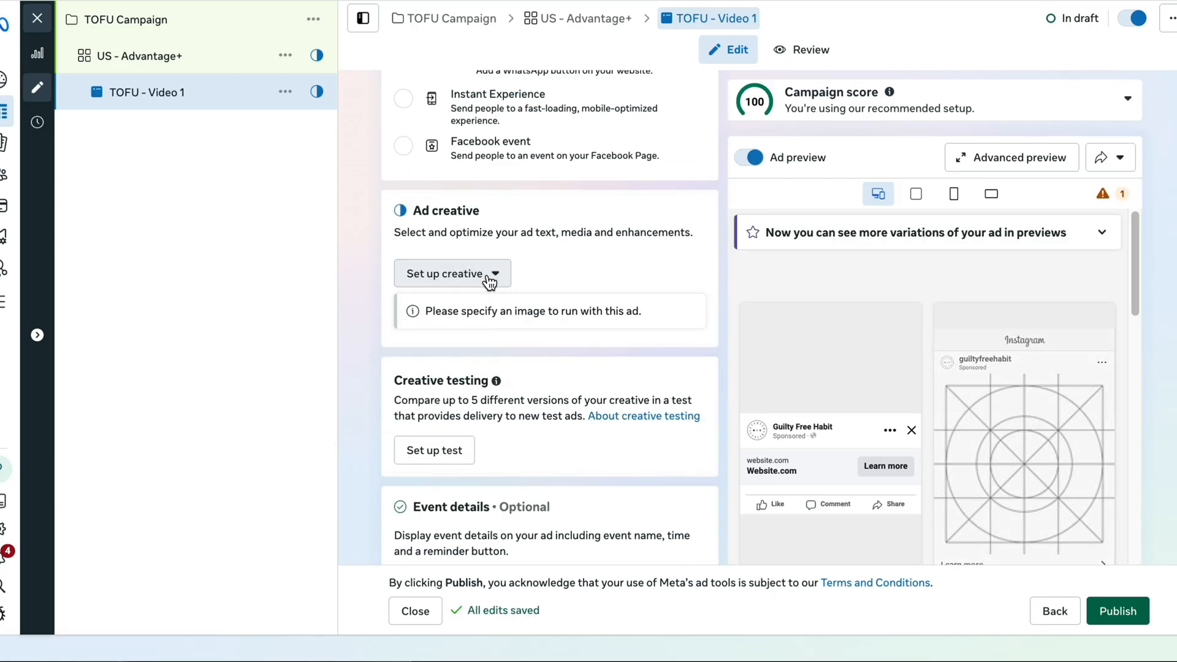
# Start the ad's creative setup, upload the Bloom - USP video from the computer and accept it as the ad media
pyautogui.click(452, 270)
pyautogui.click(480, 344)
pyautogui.click(1028, 597)
pyautogui.click(1022, 140)
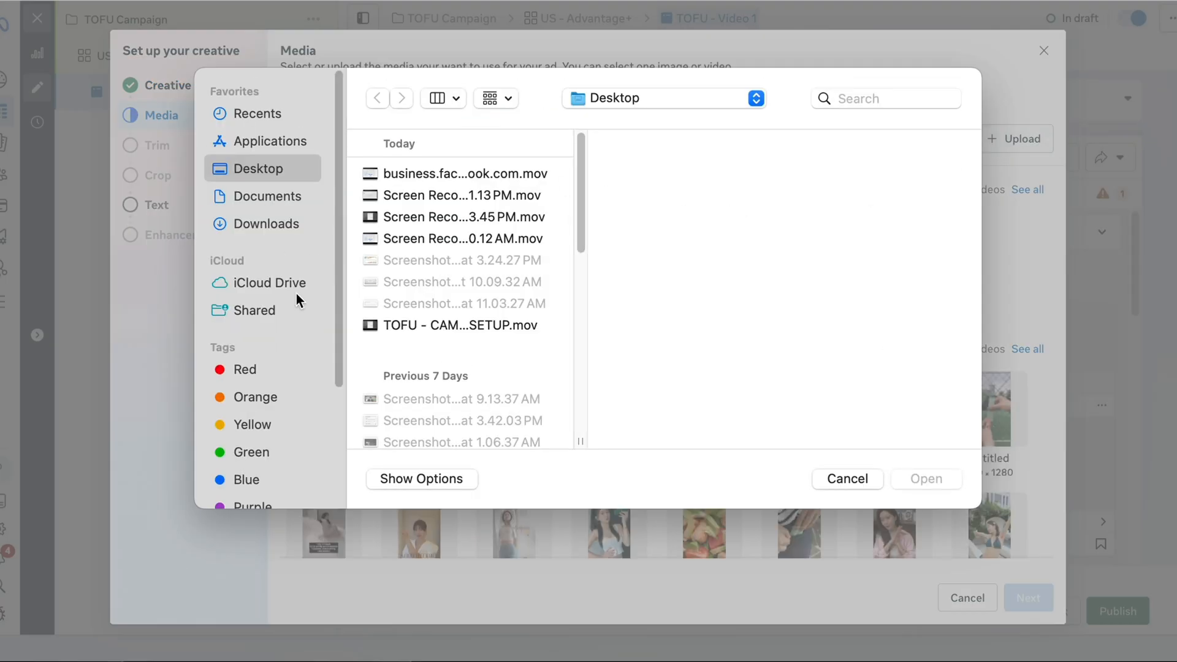
pyautogui.scroll(-10, 454, 294)
pyautogui.click(453, 177)
pyautogui.click(637, 176)
pyautogui.scroll(-2, 649, 328)
pyautogui.click(594, 254)
pyautogui.click(926, 479)
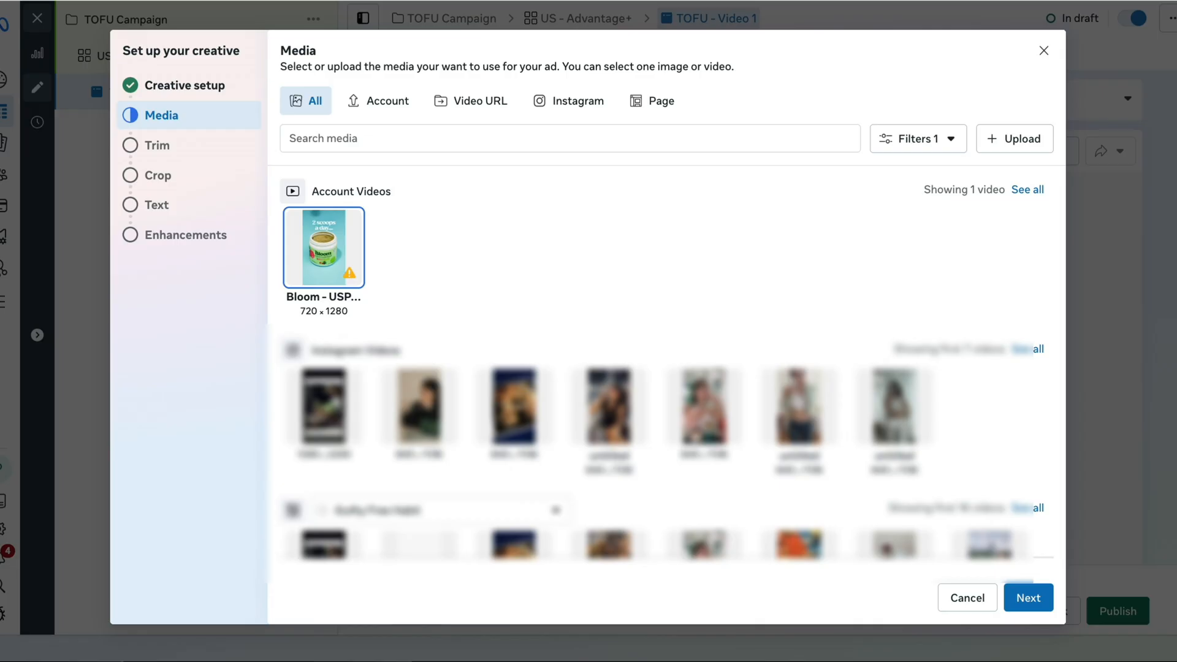
pyautogui.click(1028, 597)
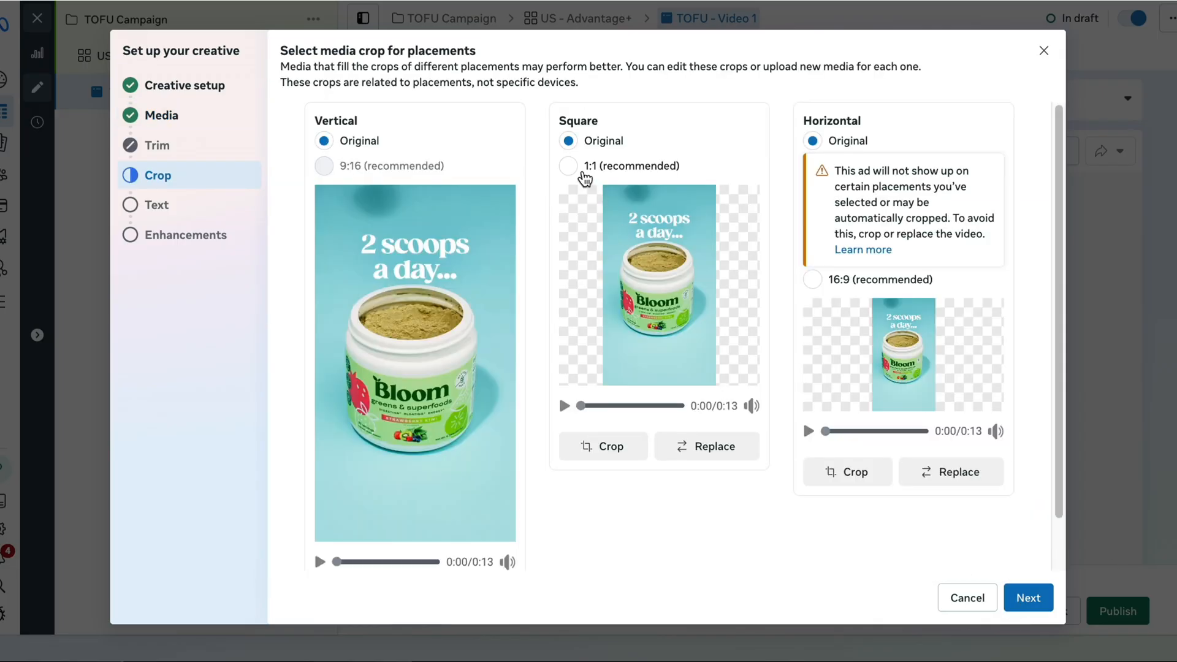
# Crop the video for the square placement to 1:1, framing the product jar
pyautogui.click(594, 444)
pyautogui.moveTo(677, 380); pyautogui.dragTo(676, 257)
pyautogui.click(933, 556)
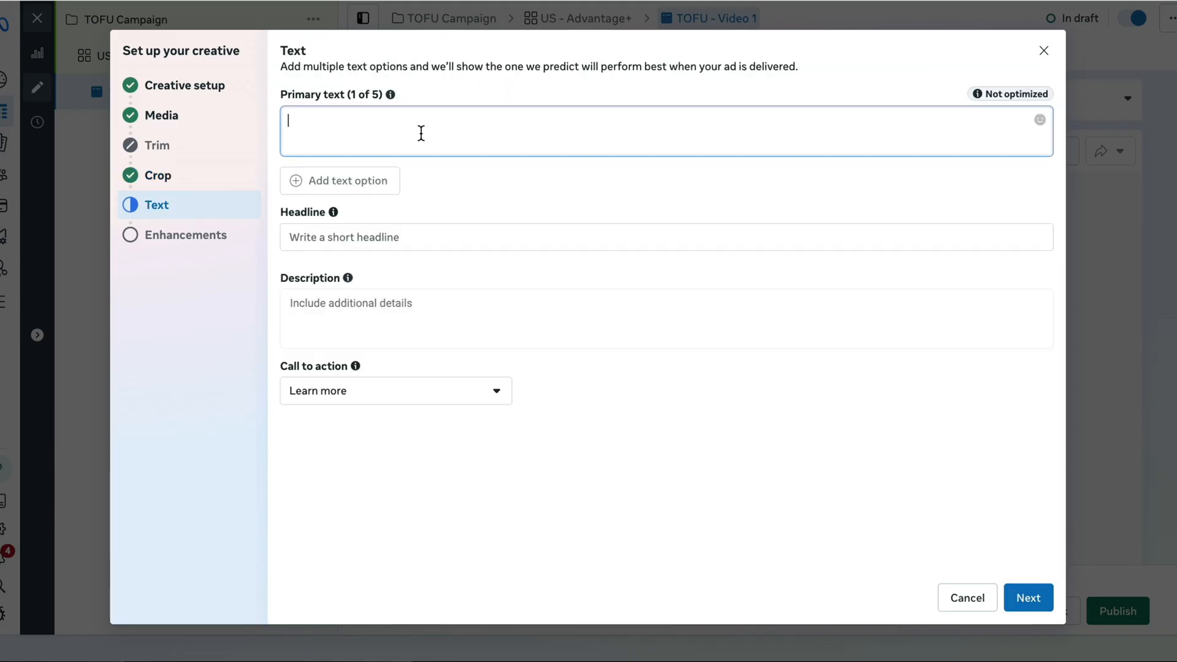
# Enter primary text "This is the best facebook ad tutorial ever!" "I recommend you keep on watching to the end to make tons of money for your brand!"
pyautogui.write('This is the best facebook ad tutorial ever!')
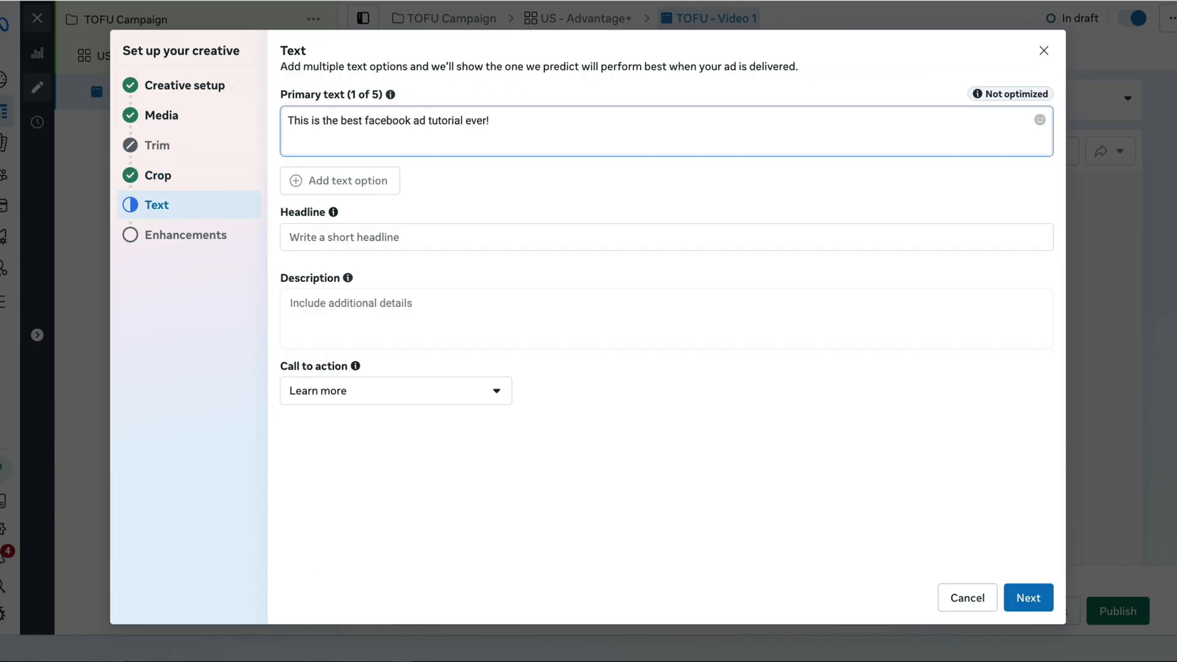
pyautogui.press('Return')
pyautogui.write('I recommend you keep on watching to the end to make tons of money for your brand!')
# Set the headline to "I can't believe I just found this video now!" and the description to "A full tutorial on how to setup your facebook ads."
pyautogui.click(376, 237)
pyautogui.write("I can't be")
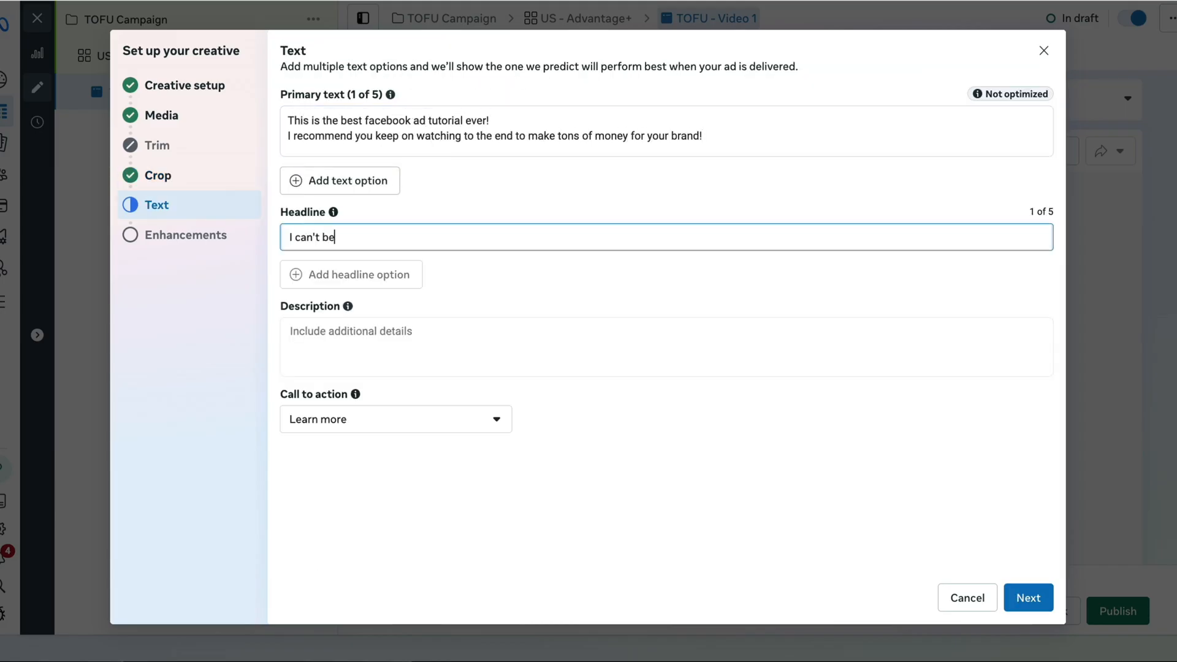
pyautogui.write('lieve I just found this video now!')
pyautogui.click(375, 343)
pyautogui.write('A full tutorial on how to setup your face')
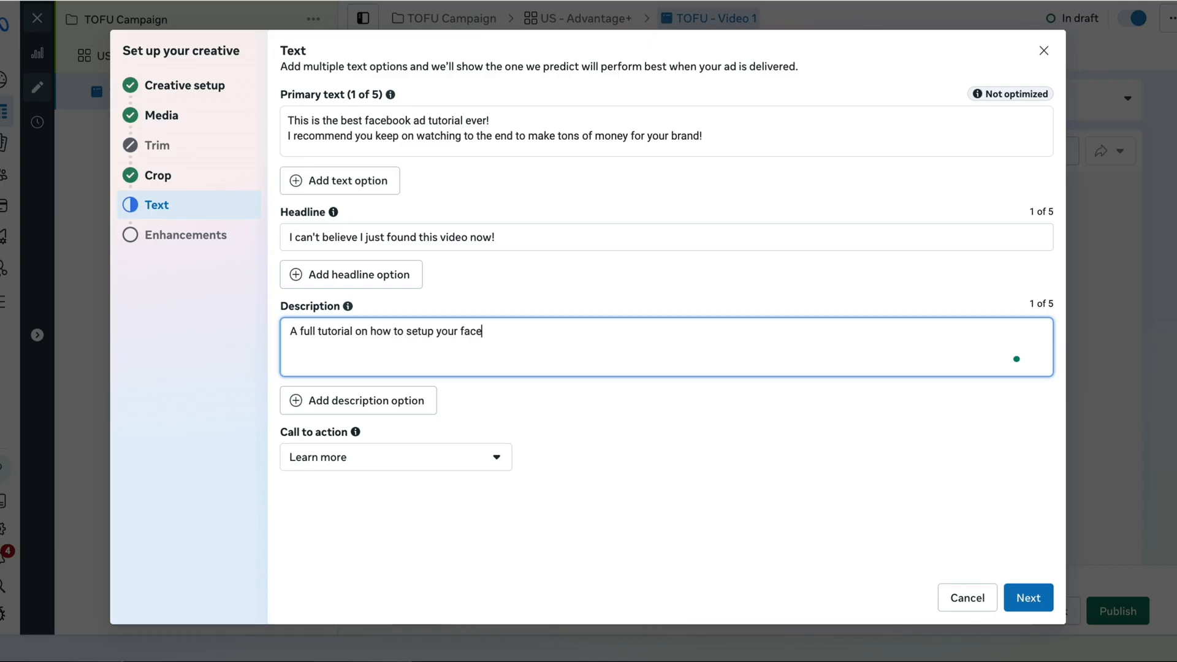
pyautogui.write('book ads.')
# Set the call to action to Shop now and finish the creative setup
pyautogui.click(397, 470)
pyautogui.click(398, 470)
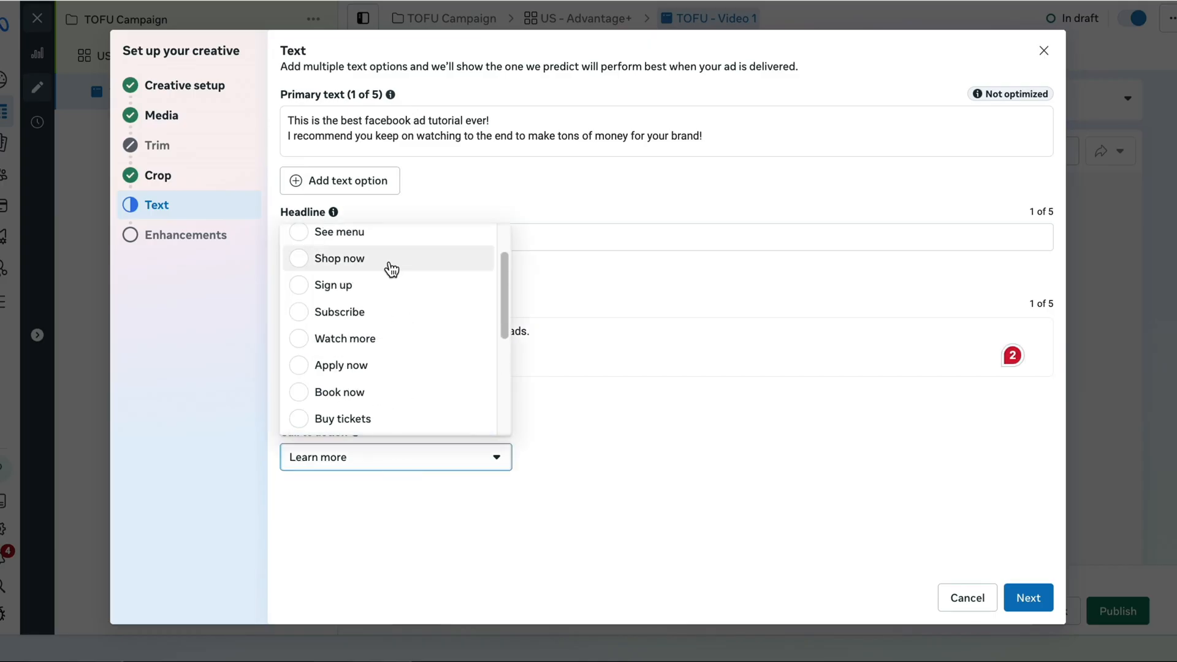
pyautogui.click(391, 268)
pyautogui.click(1028, 599)
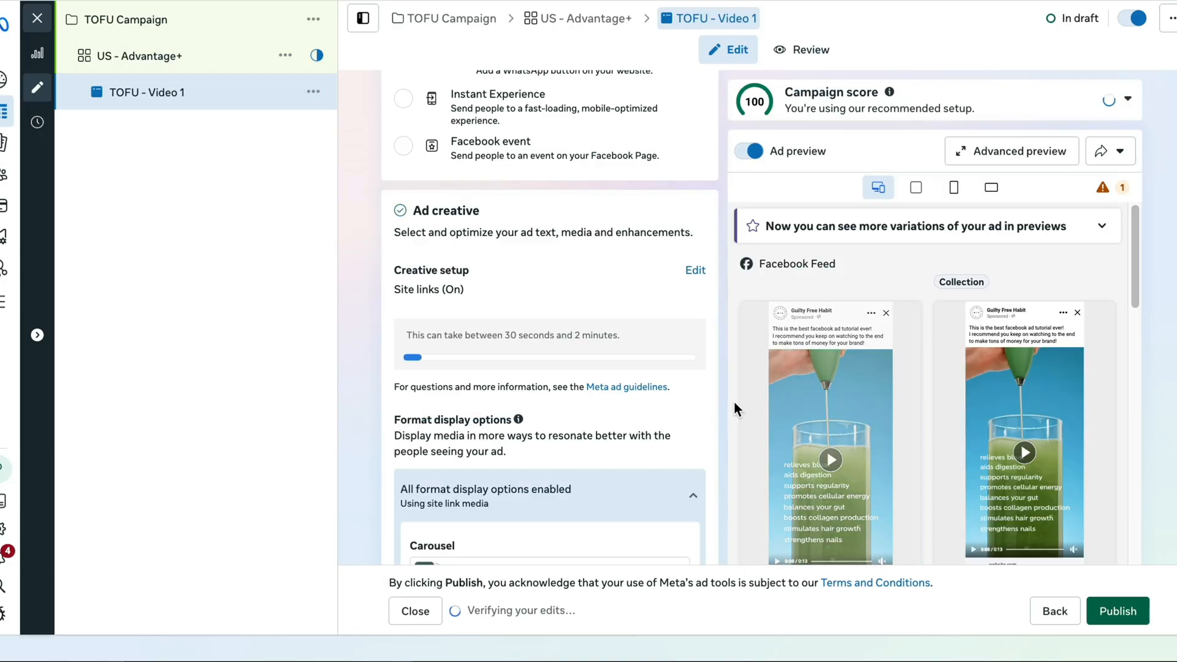
# Review the remaining ad settings down to Tracking and publish the TOFU campaign
pyautogui.scroll(-10, 686, 403)
pyautogui.scroll(-15, 676, 411)
pyautogui.scroll(5, 675, 408)
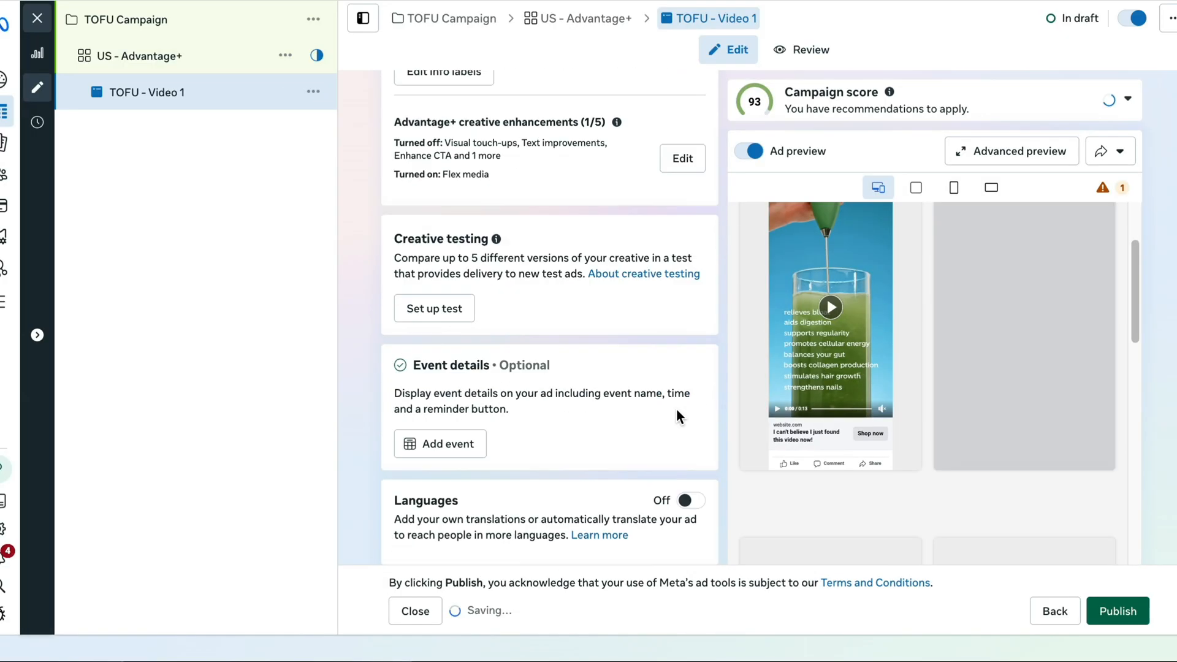
pyautogui.scroll(-8, 675, 408)
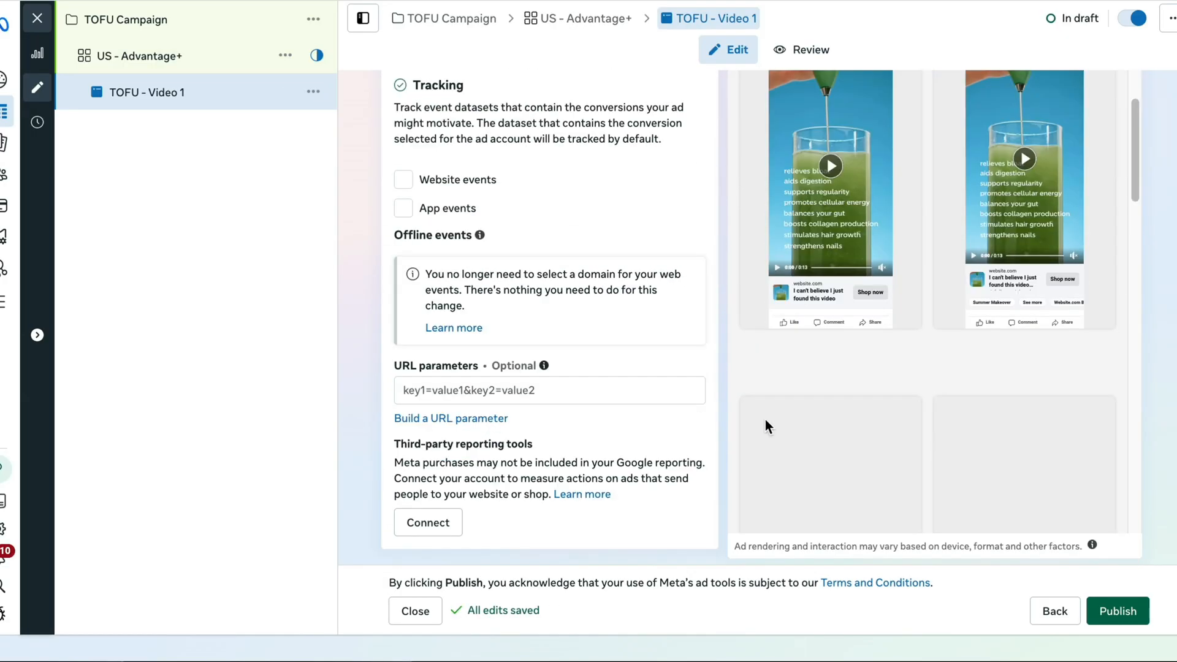
pyautogui.click(1111, 618)
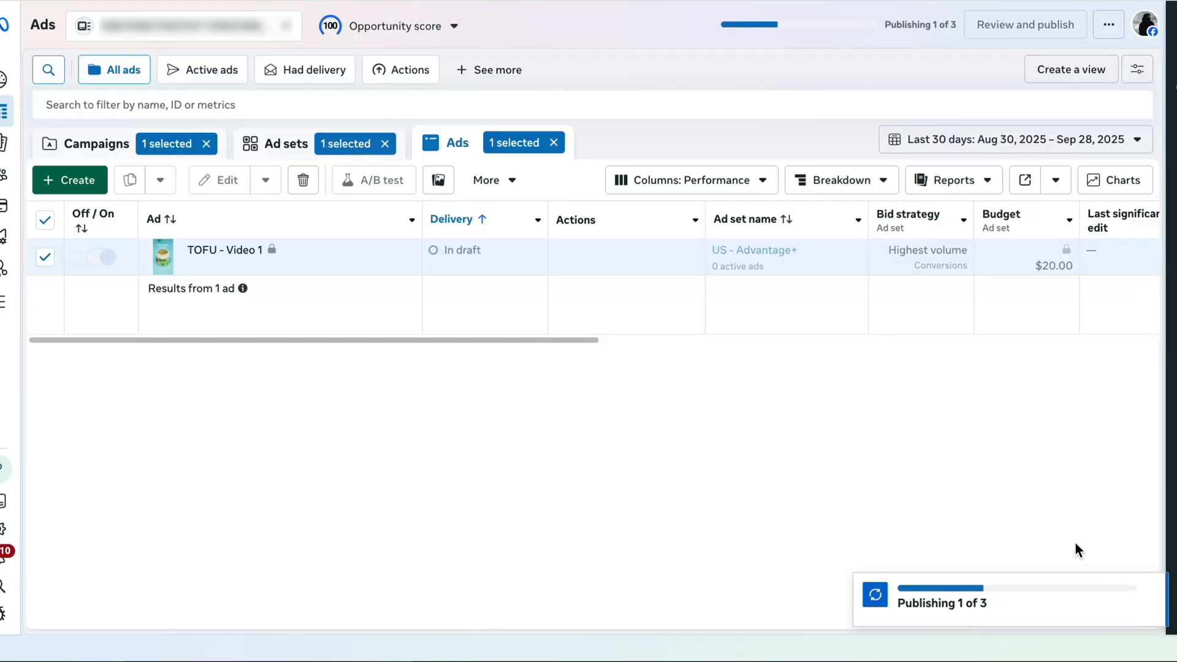
# Duplicate the US - Advantage+ ad set into its original campaign as one copy, keeping existing reactions, comments and shares
pyautogui.click(1163, 539)
pyautogui.click(265, 153)
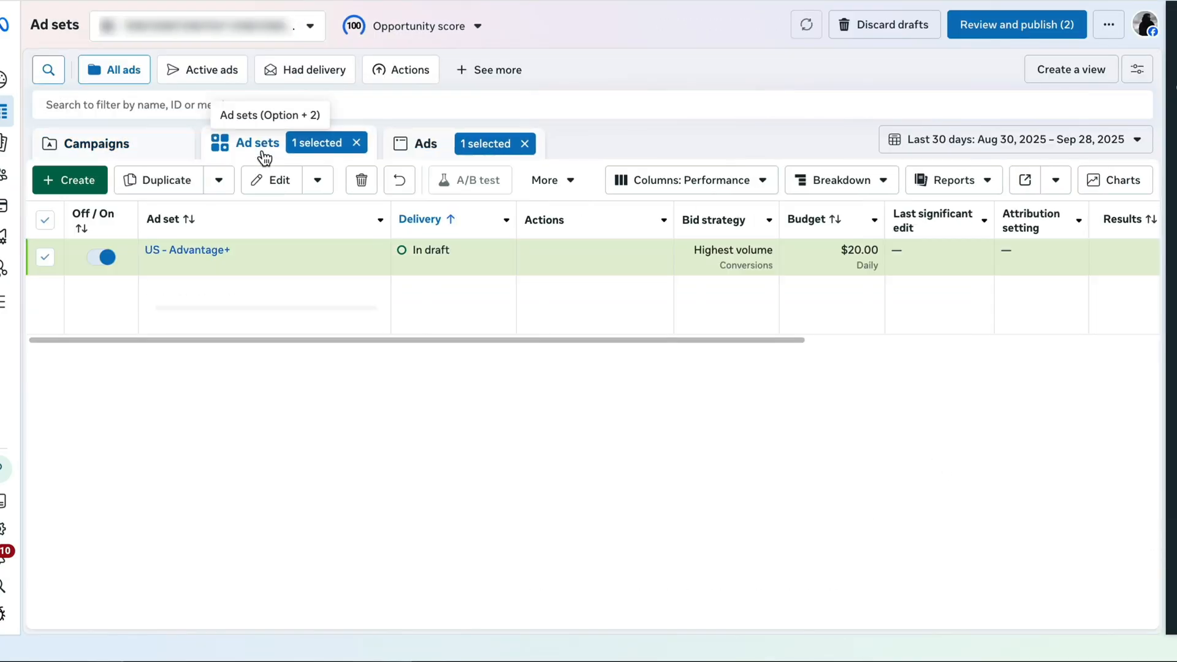
pyautogui.click(270, 273)
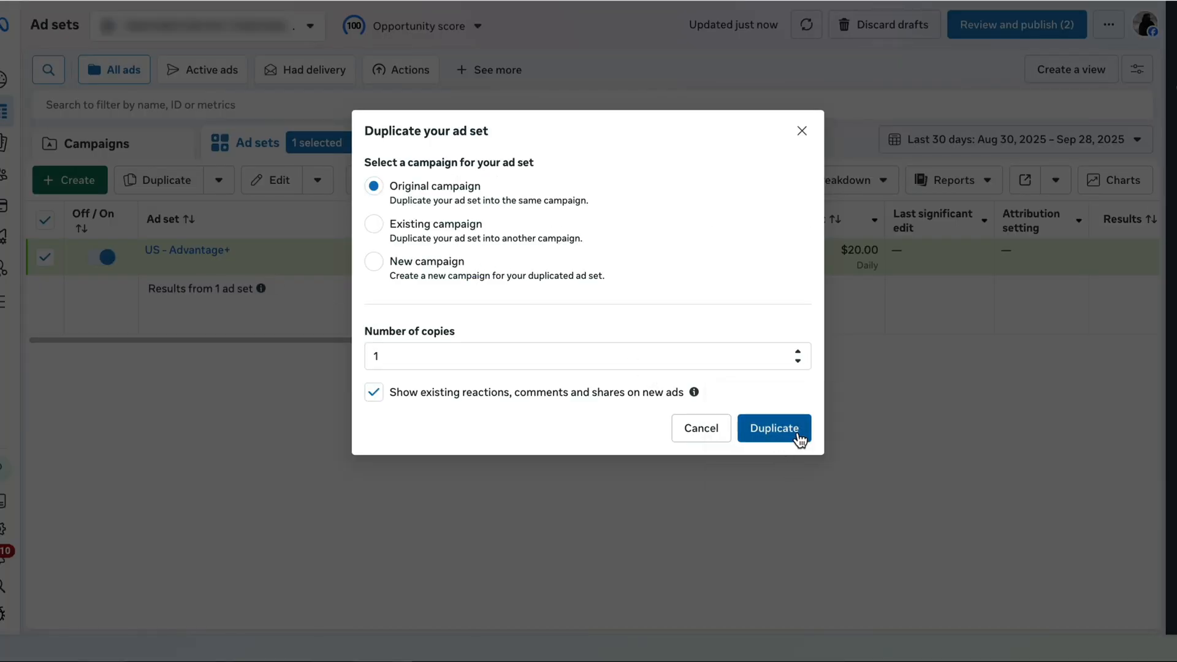
pyautogui.click(773, 428)
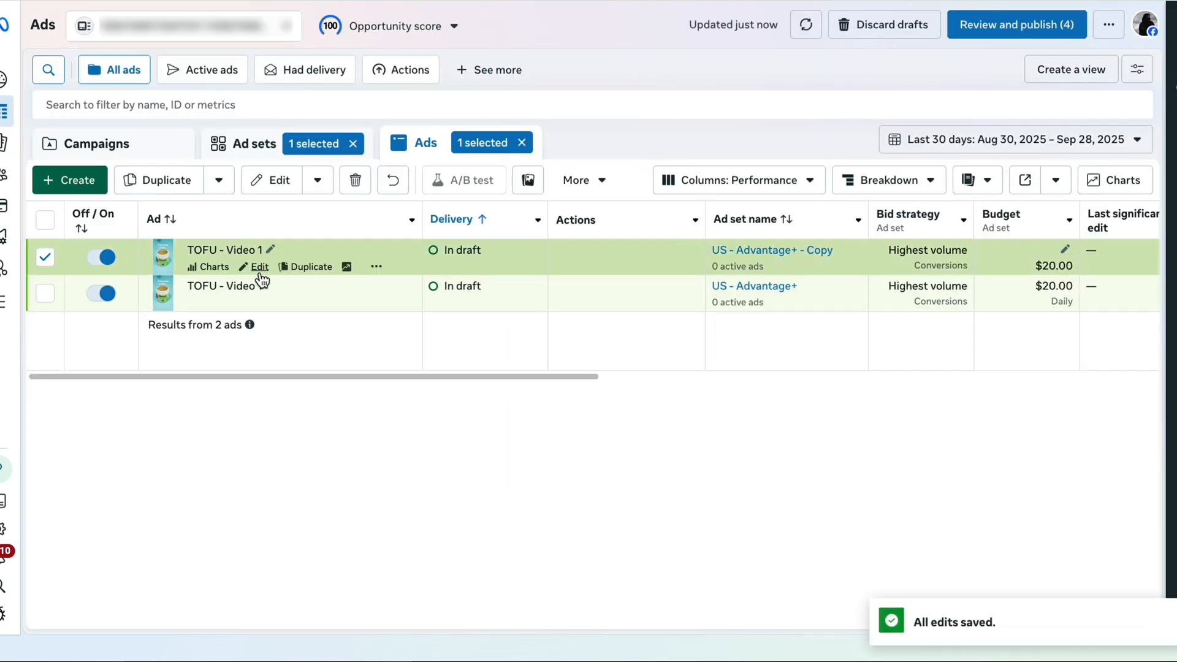
# View the ads belonging to the US - Advantage+ - Copy ad set and return to the ad sets list
pyautogui.click(253, 143)
pyautogui.click(354, 143)
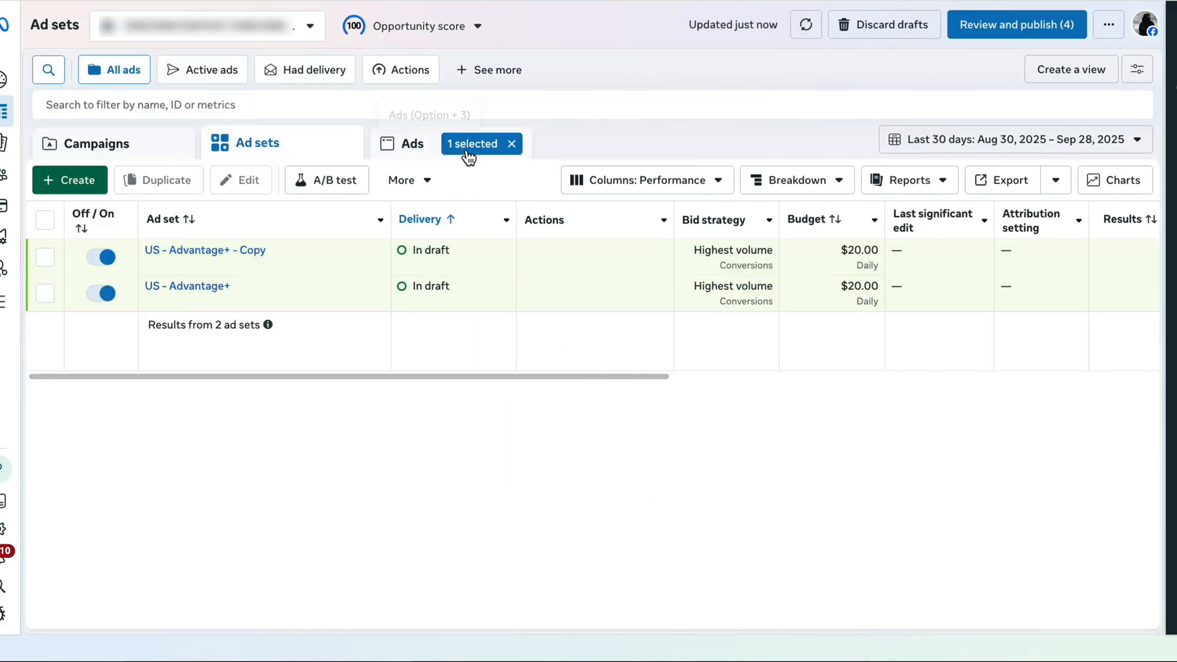
pyautogui.click(380, 263)
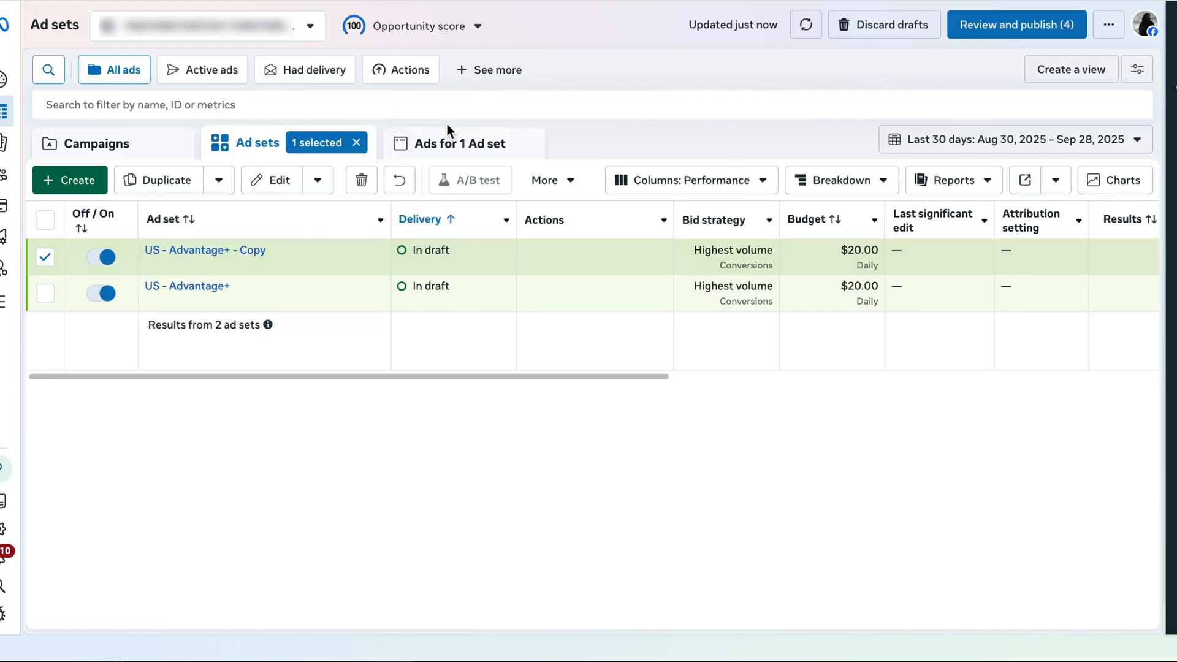
pyautogui.click(443, 141)
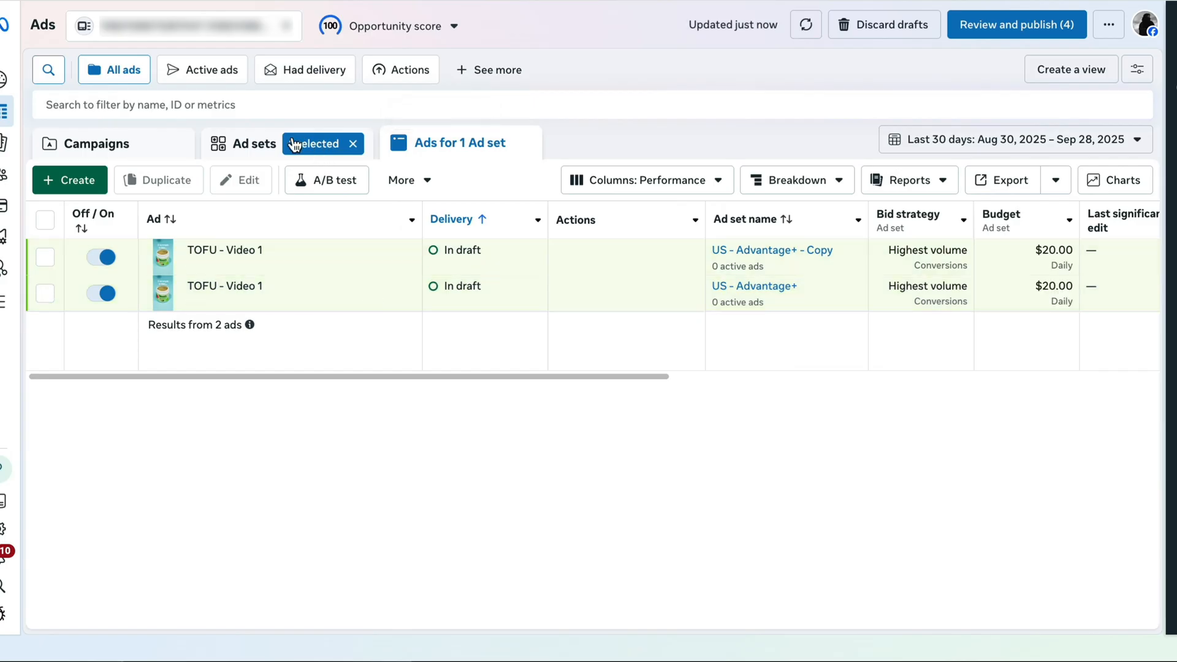
pyautogui.click(253, 144)
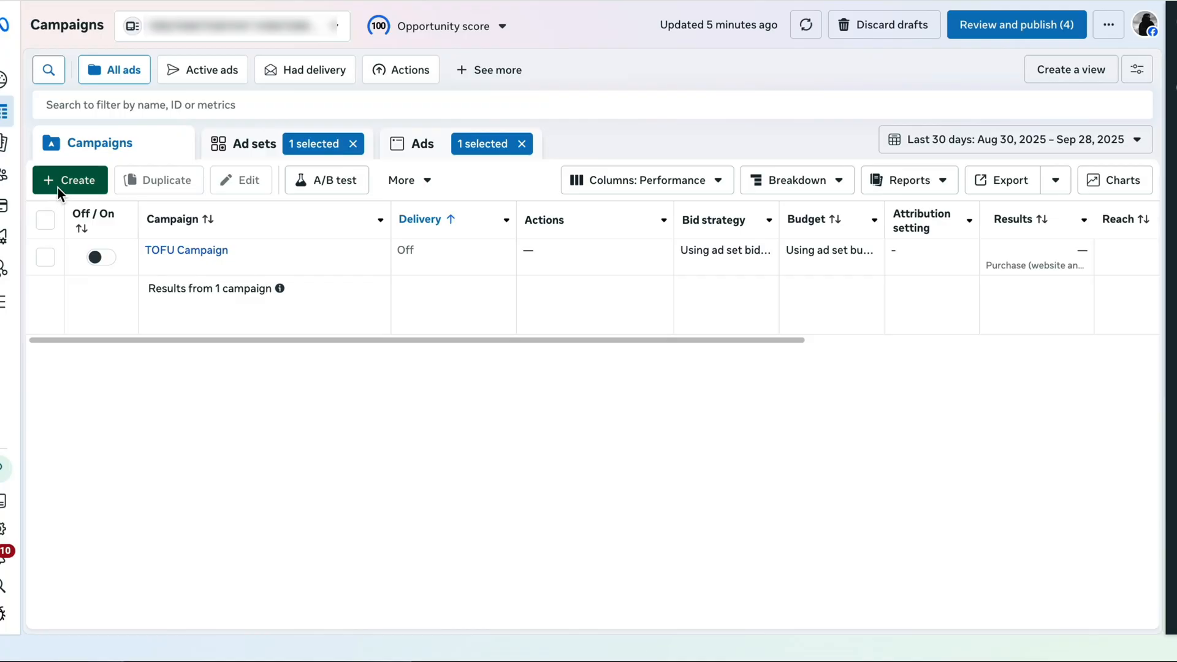
# Start a new campaign and review the custom audiences included in its ad set
pyautogui.click(59, 187)
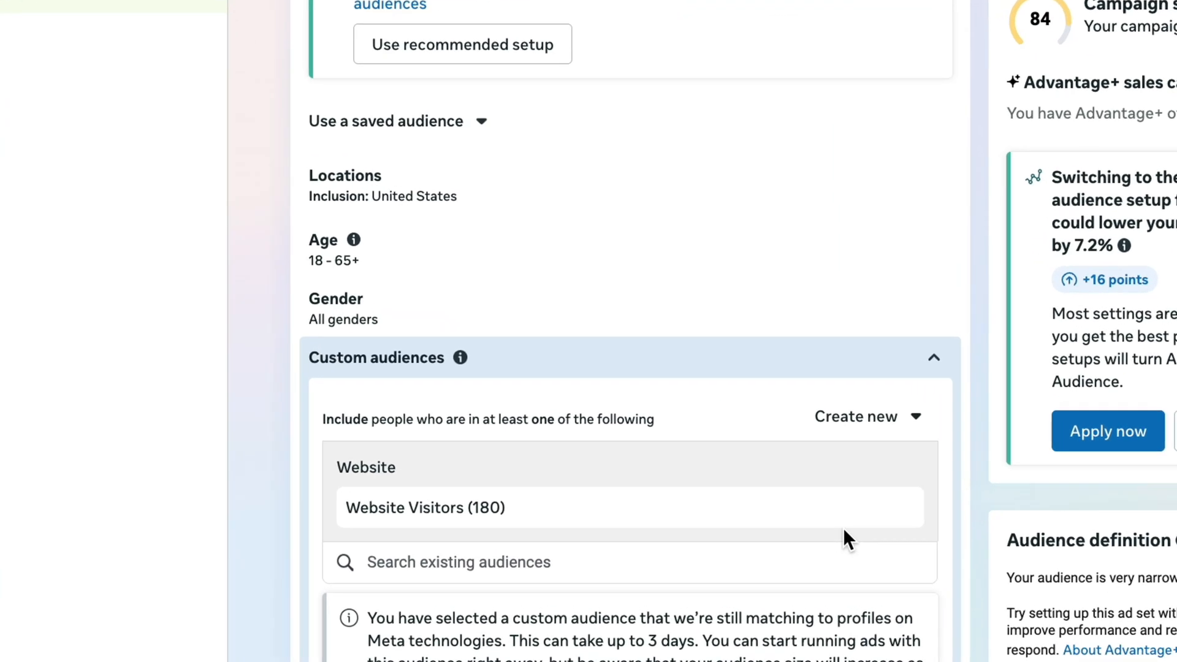
pyautogui.scroll(-1, 846, 535)
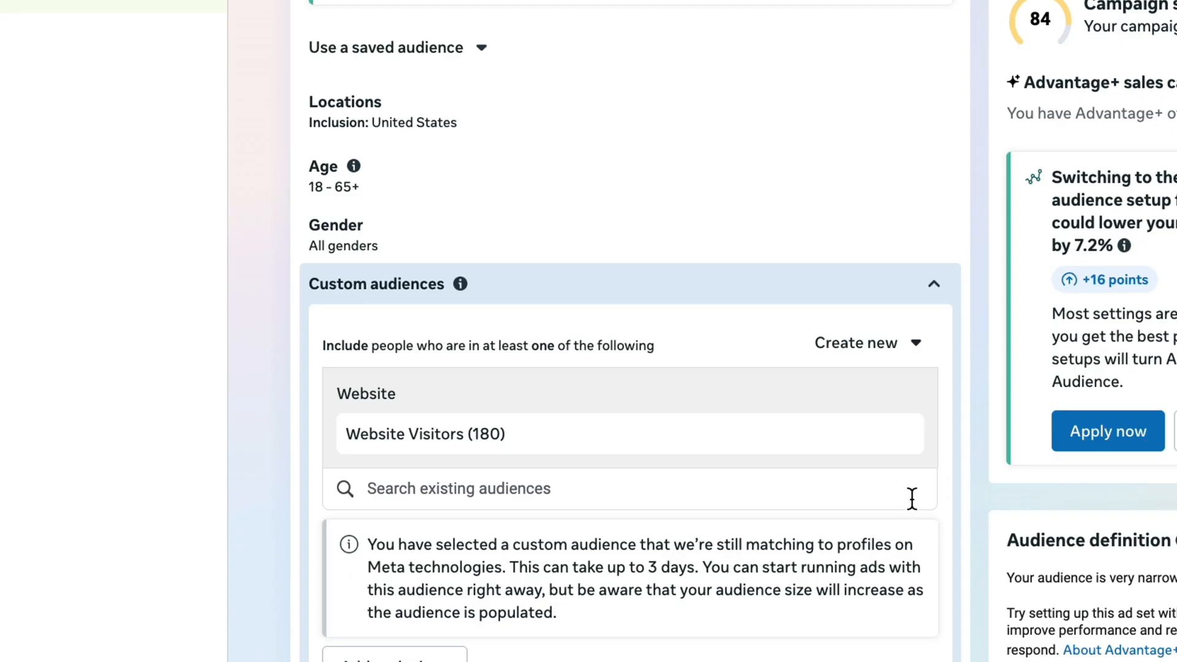
pyautogui.scroll(-4, 935, 507)
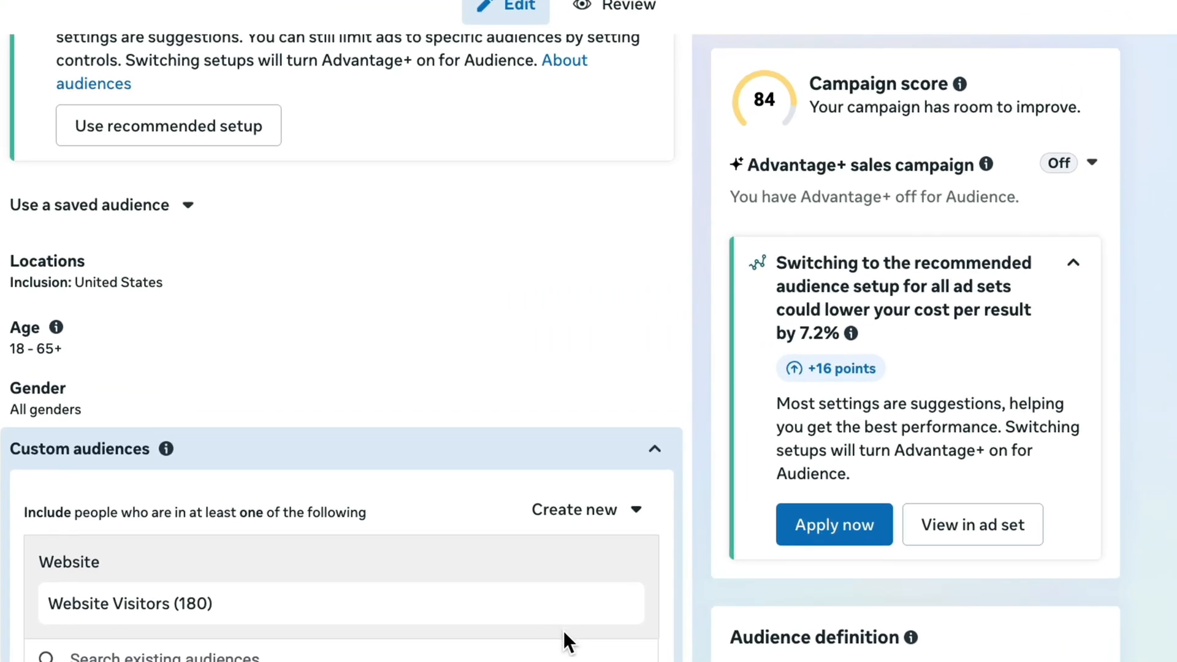
pyautogui.scroll(-1, 563, 628)
pyautogui.scroll(-4, 660, 593)
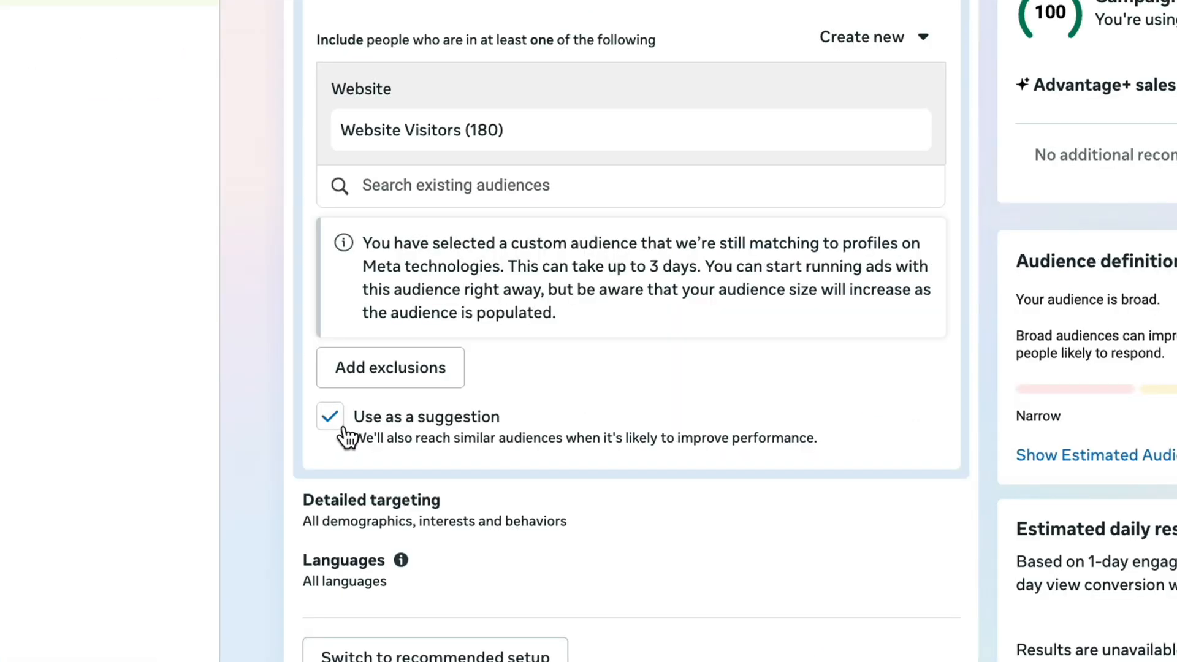
# Exclude the Purchase (180), Initiate Checkout (180) and ATC (180) custom audiences in the new sales ad set's audience controls
pyautogui.click(340, 423)
pyautogui.scroll(5, 343, 421)
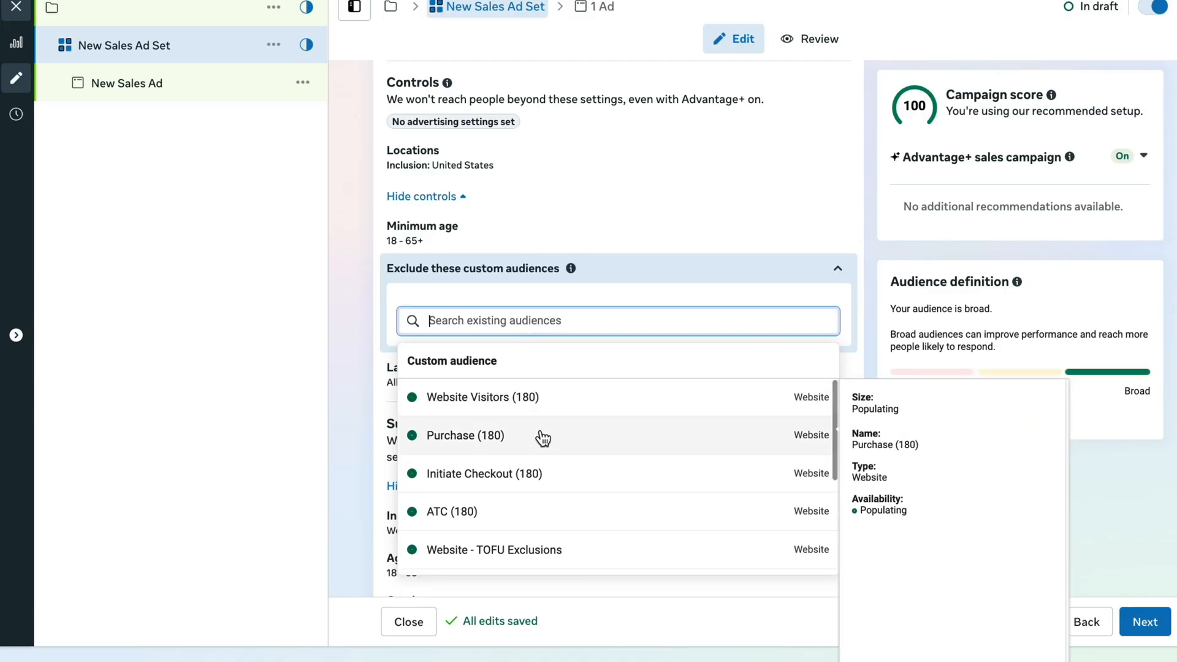
pyautogui.click(539, 438)
pyautogui.click(532, 353)
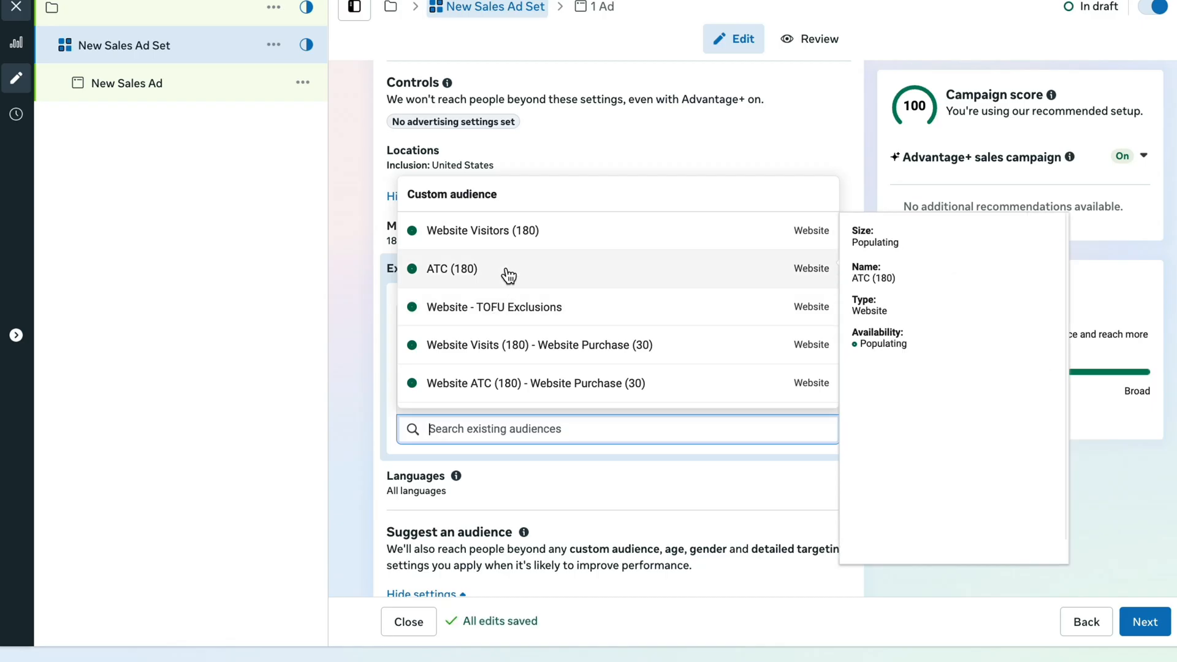
pyautogui.click(507, 271)
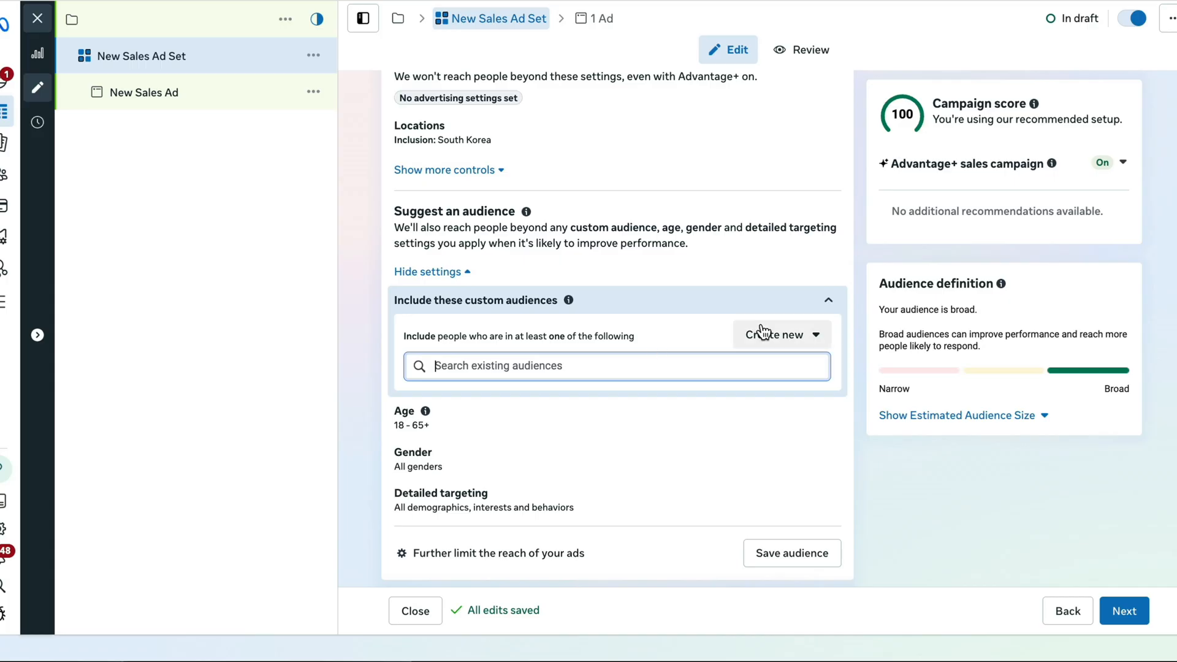
# Create a website custom audience of all website visitors with 180 days' retention, named "Website Visitors (180)", and close the dialog
pyautogui.click(762, 331)
pyautogui.click(779, 373)
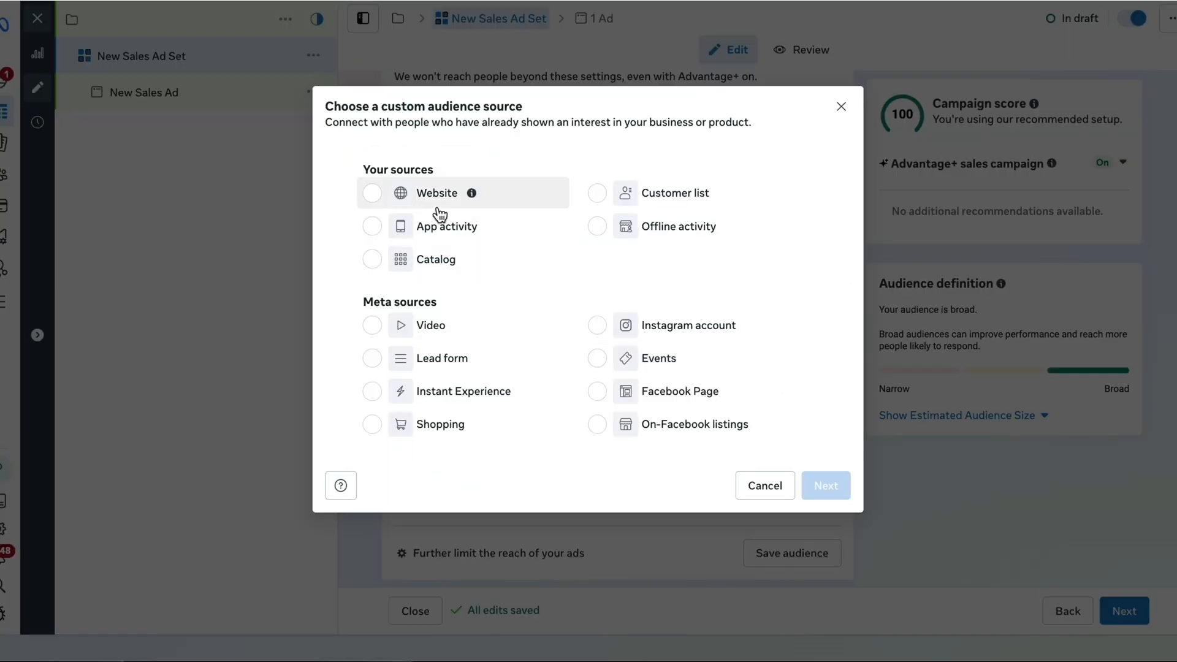
pyautogui.click(820, 484)
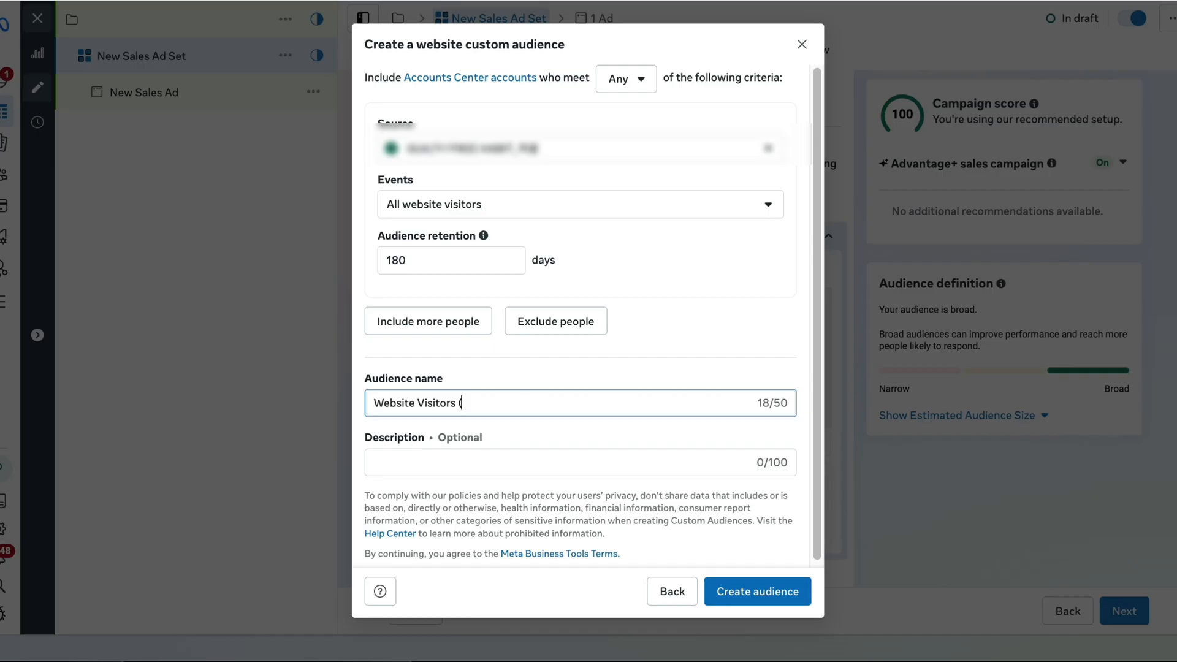
pyautogui.click(787, 592)
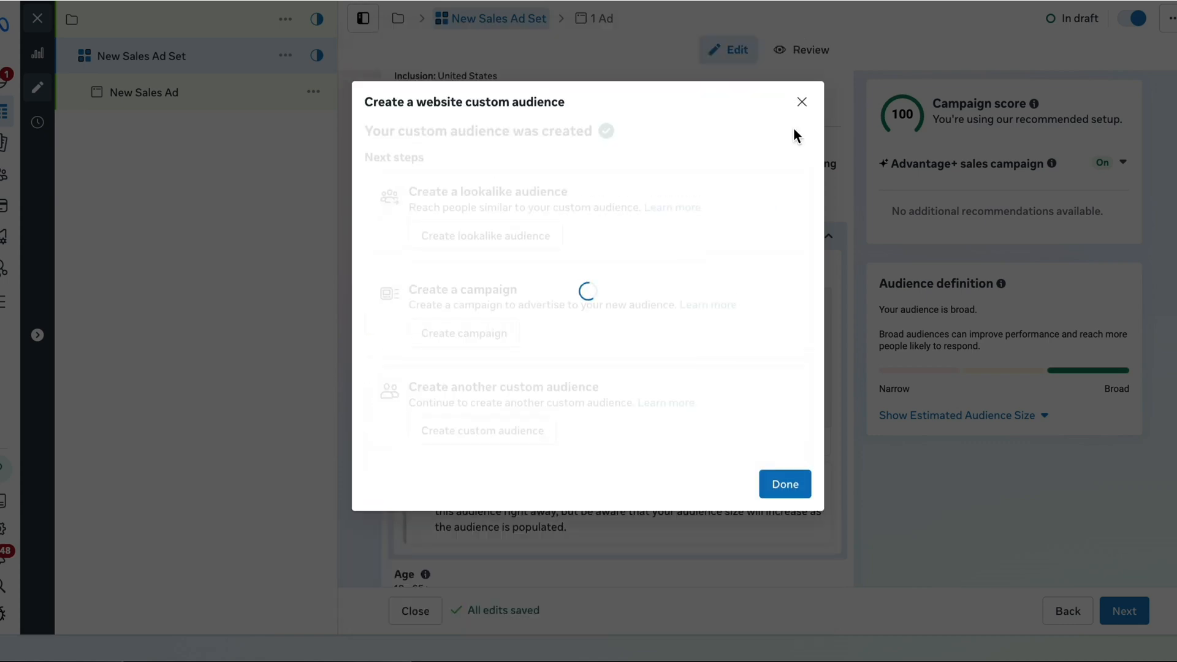
pyautogui.click(800, 103)
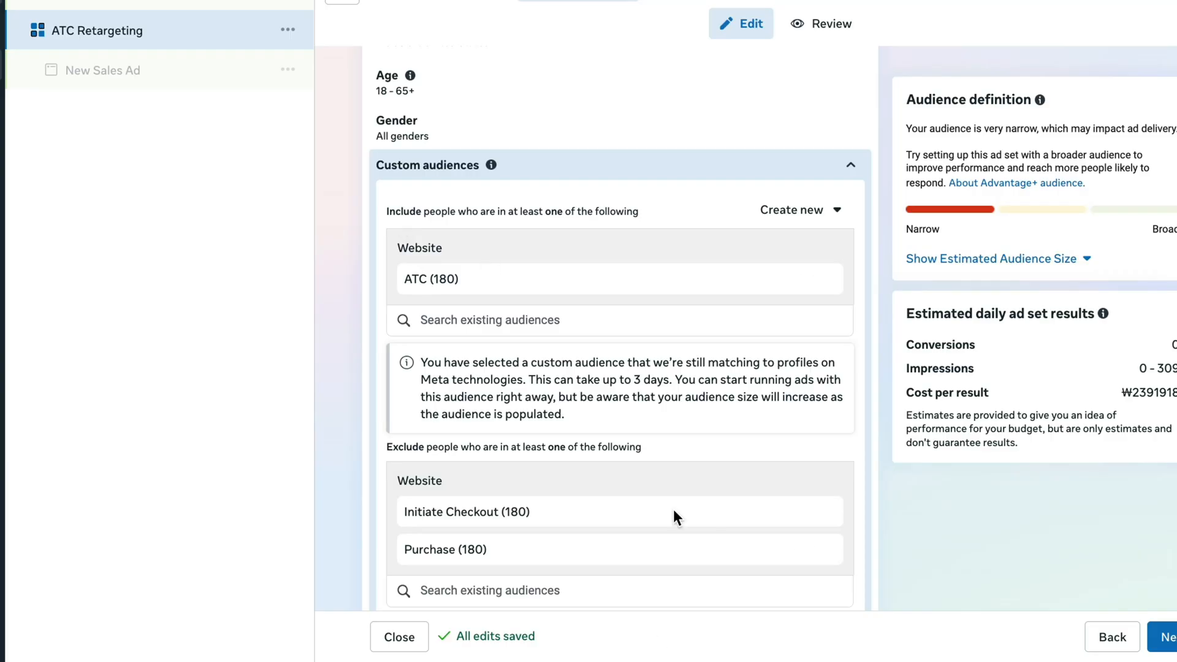
# Review the ATC Retargeting ad set's included and excluded audiences and placements, and proceed to its ad
pyautogui.scroll(-4, 1051, 474)
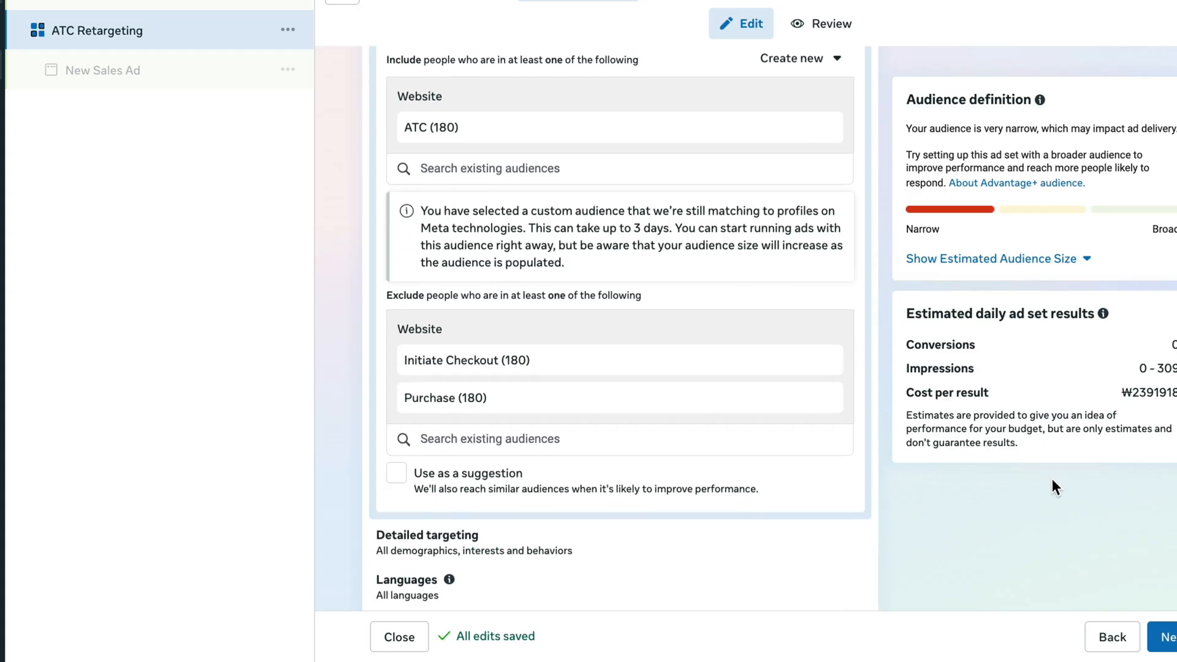
pyautogui.scroll(-3, 1053, 499)
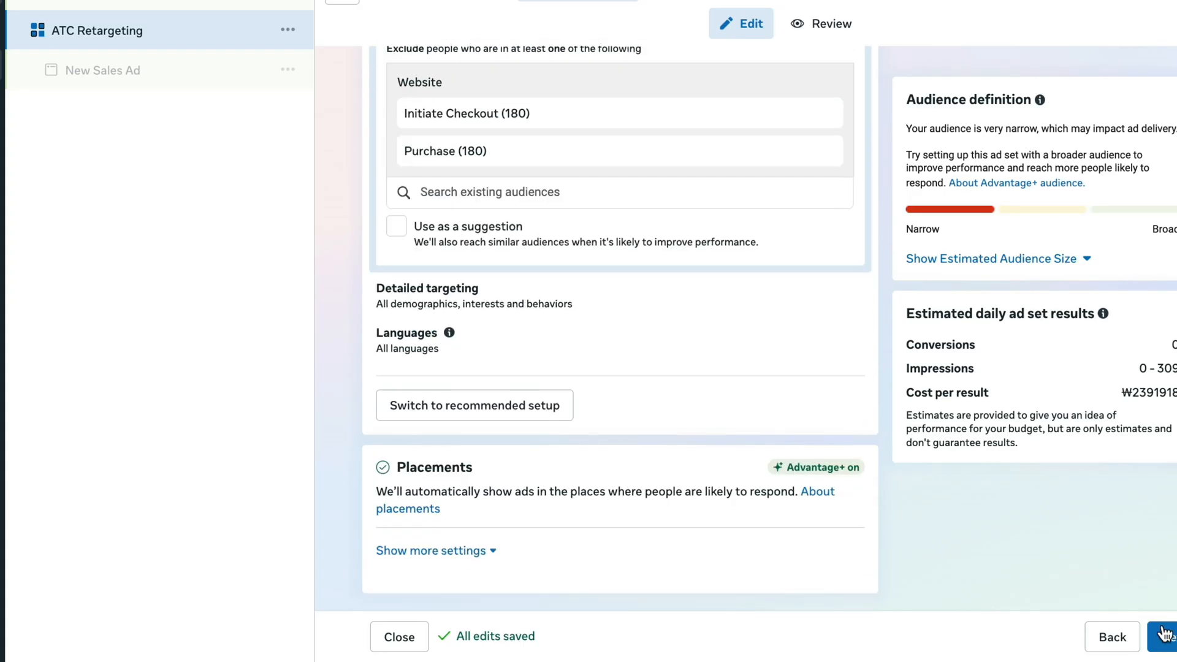
pyautogui.click(1166, 638)
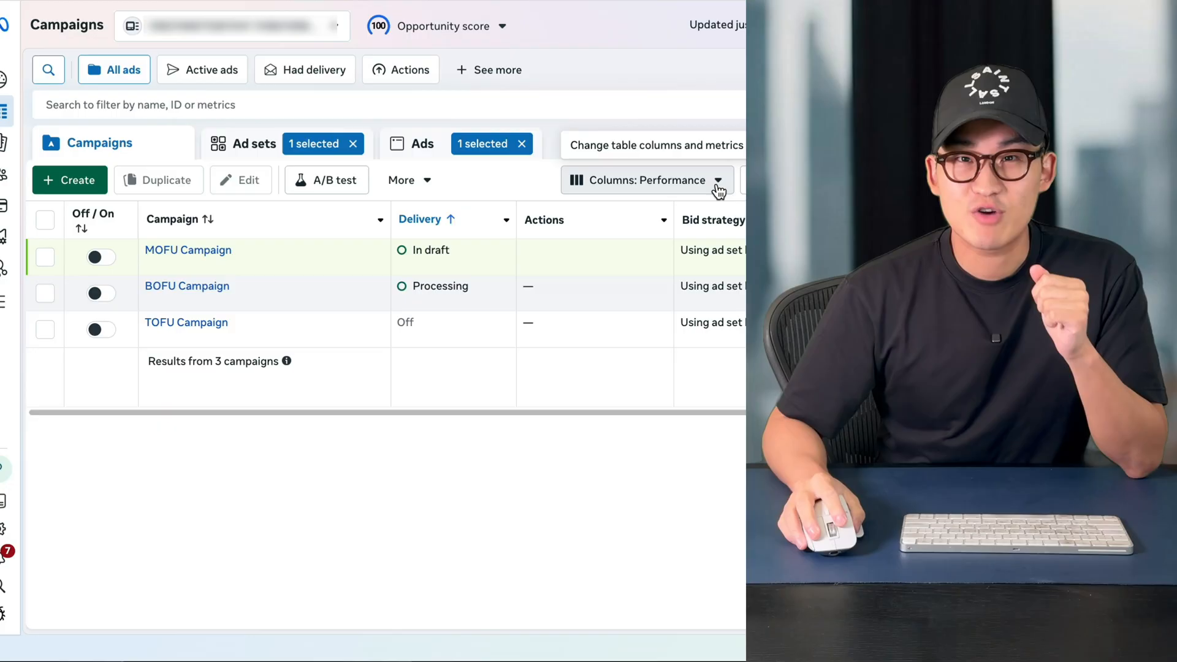
# Open the column customization for the campaigns table and remove every selected column except Campaign
pyautogui.click(717, 183)
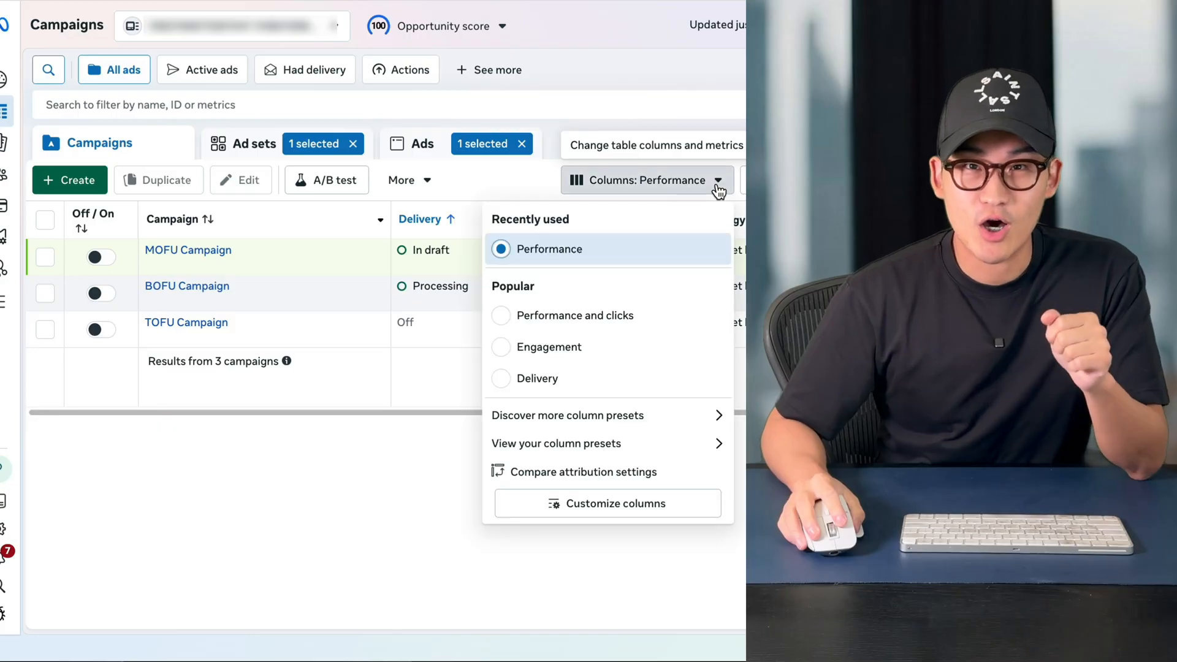
pyautogui.click(653, 516)
pyautogui.click(566, 204)
pyautogui.click(566, 205)
pyautogui.click(566, 204)
pyautogui.click(566, 204)
pyautogui.click(565, 205)
pyautogui.click(566, 205)
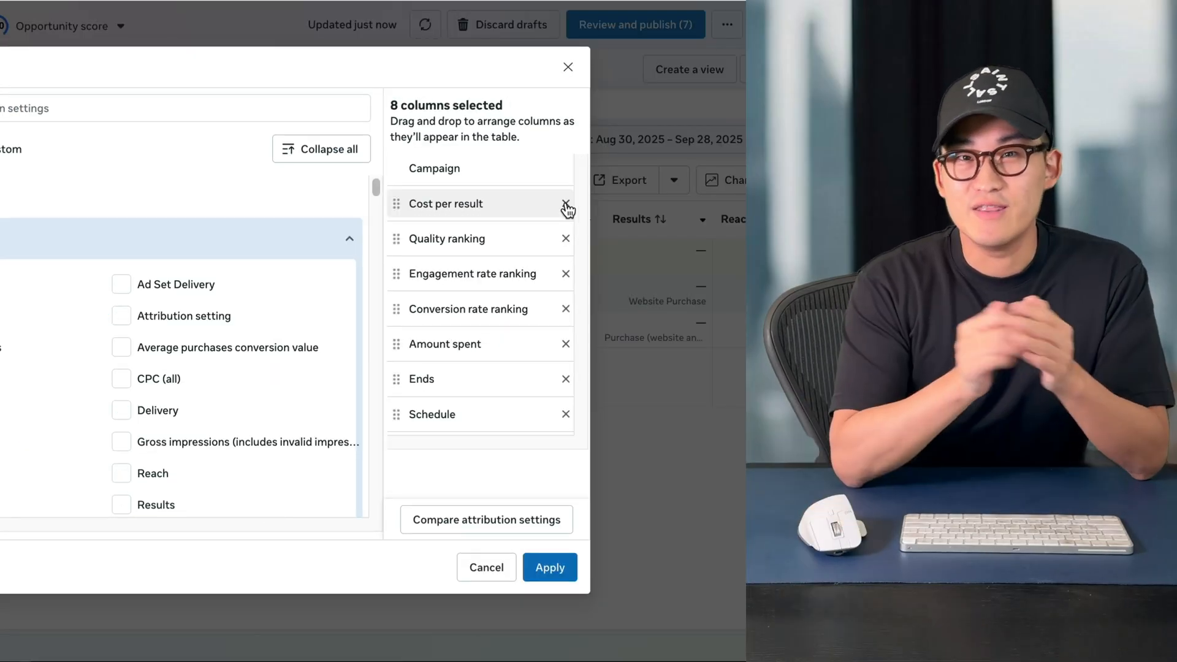
pyautogui.click(565, 204)
pyautogui.click(566, 204)
pyautogui.click(566, 205)
pyautogui.click(566, 204)
pyautogui.click(566, 205)
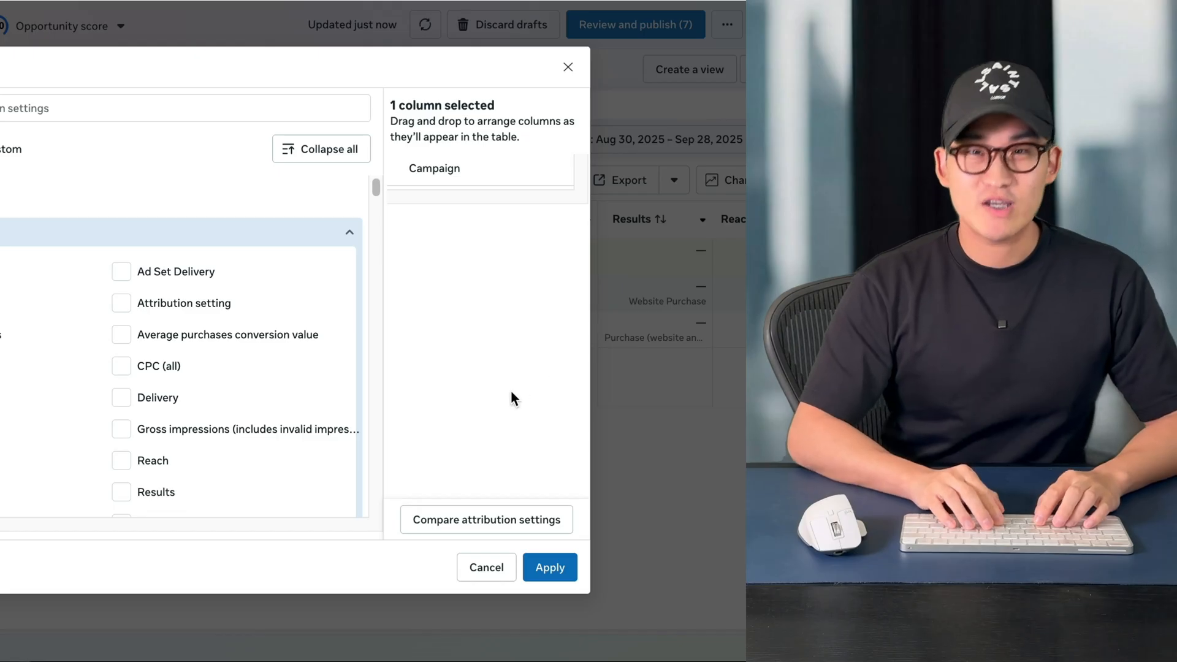
# Add the Delivery, Amount spent, Impressions and Reach columns to the selection
pyautogui.click(21, 108)
pyautogui.write('delivery')
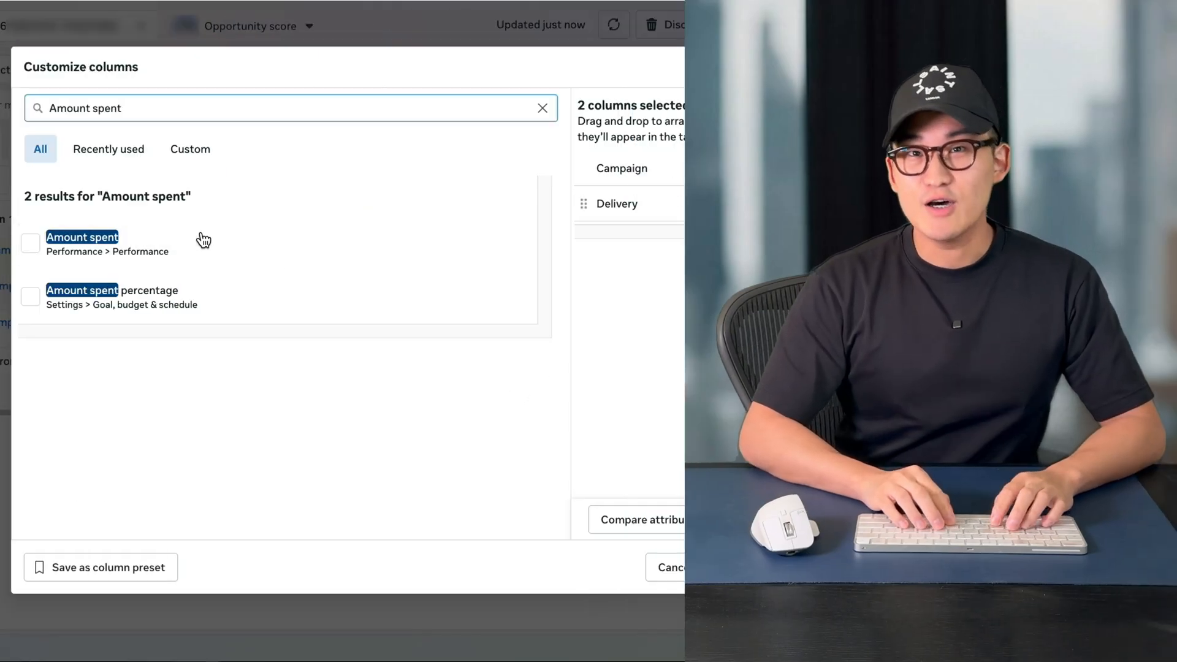
pyautogui.click(202, 242)
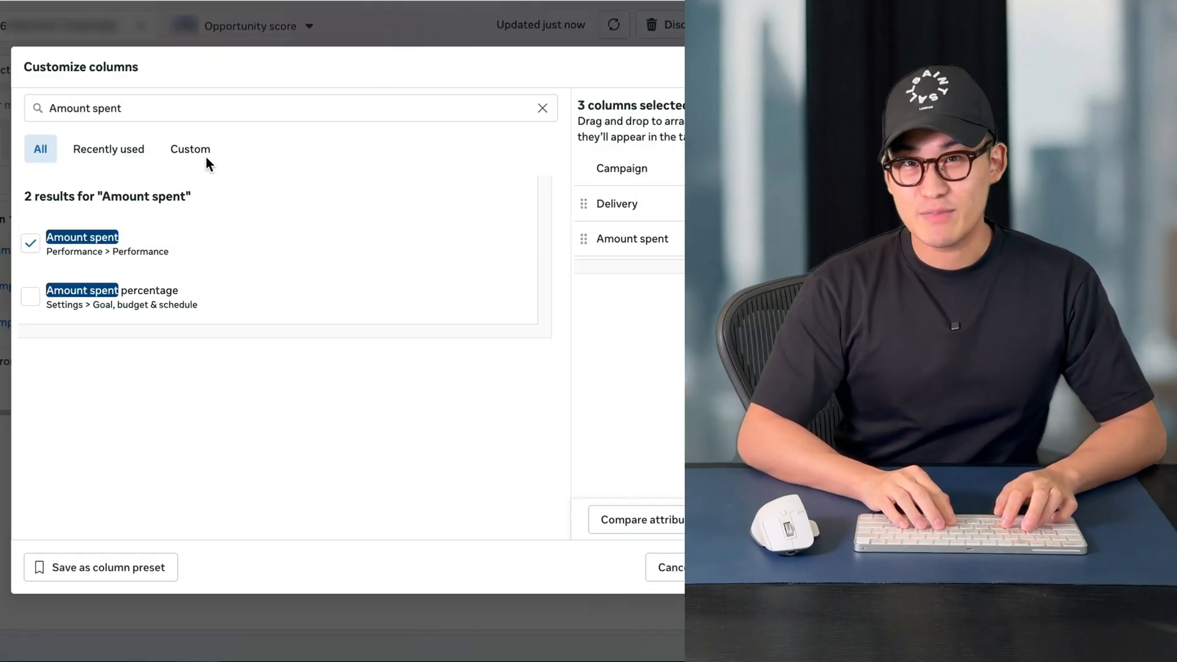
pyautogui.click(270, 260)
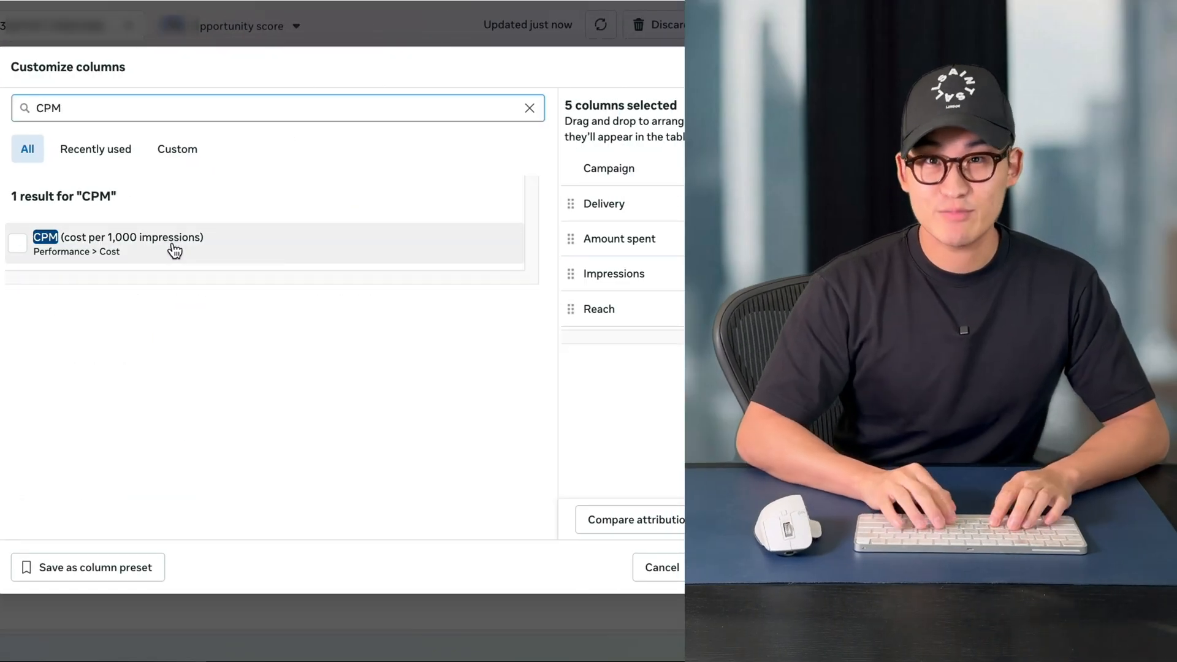
# Add the CPM (cost per 1,000 impressions), Link clicks, CPC (cost per link click) and CTR (link click-through rate) columns
pyautogui.click(173, 250)
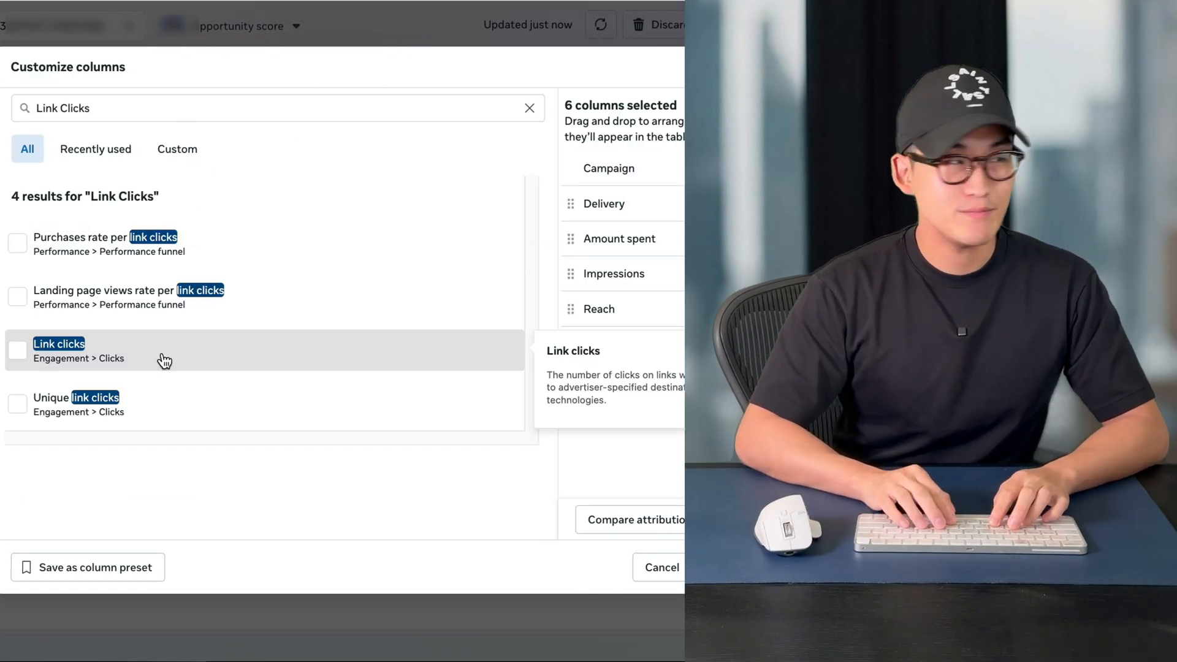
pyautogui.click(163, 360)
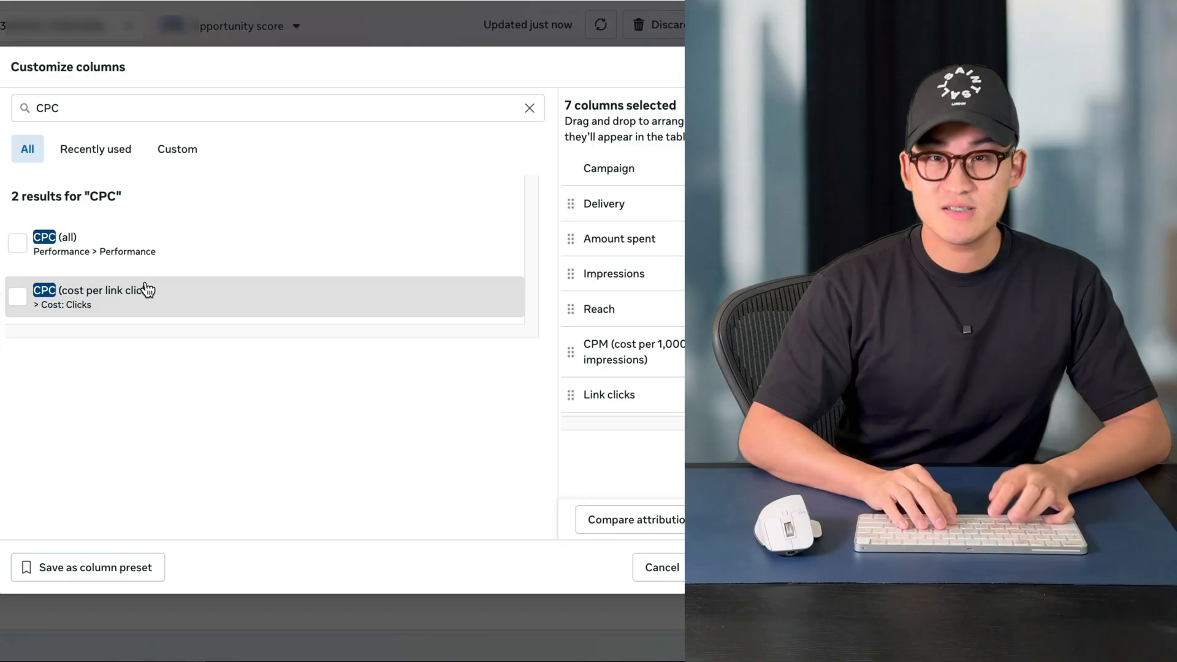
pyautogui.click(145, 289)
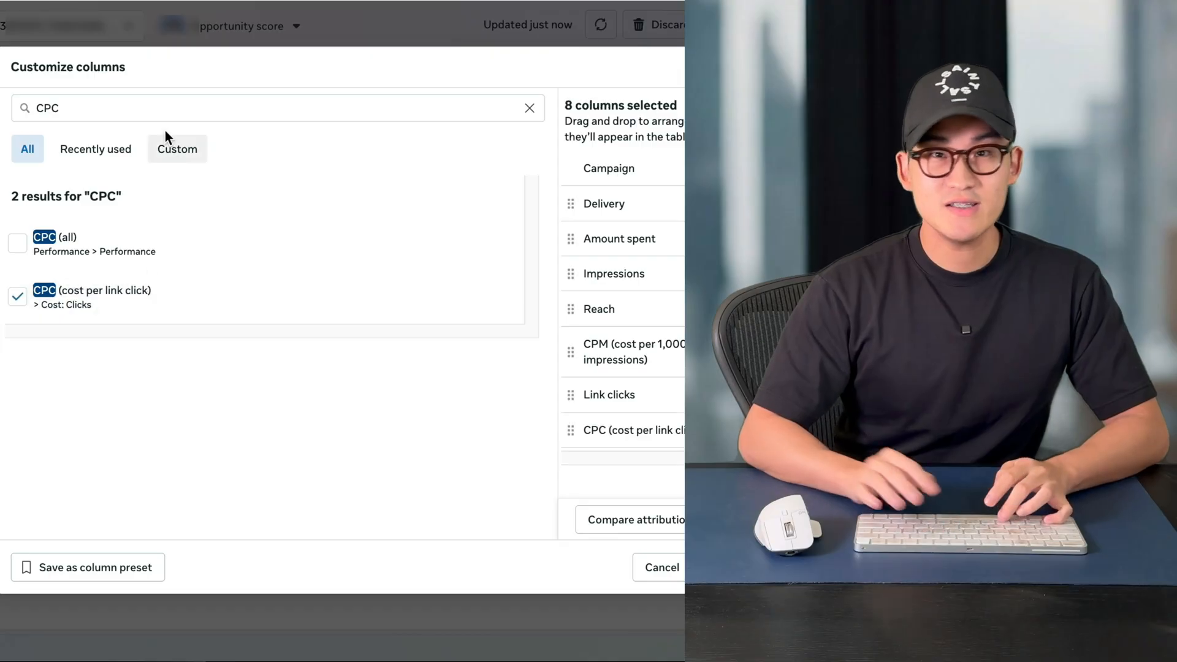
pyautogui.click(123, 289)
# Add the total, value and cost columns for Adds to cart and for checkouts initiated
pyautogui.click(381, 312)
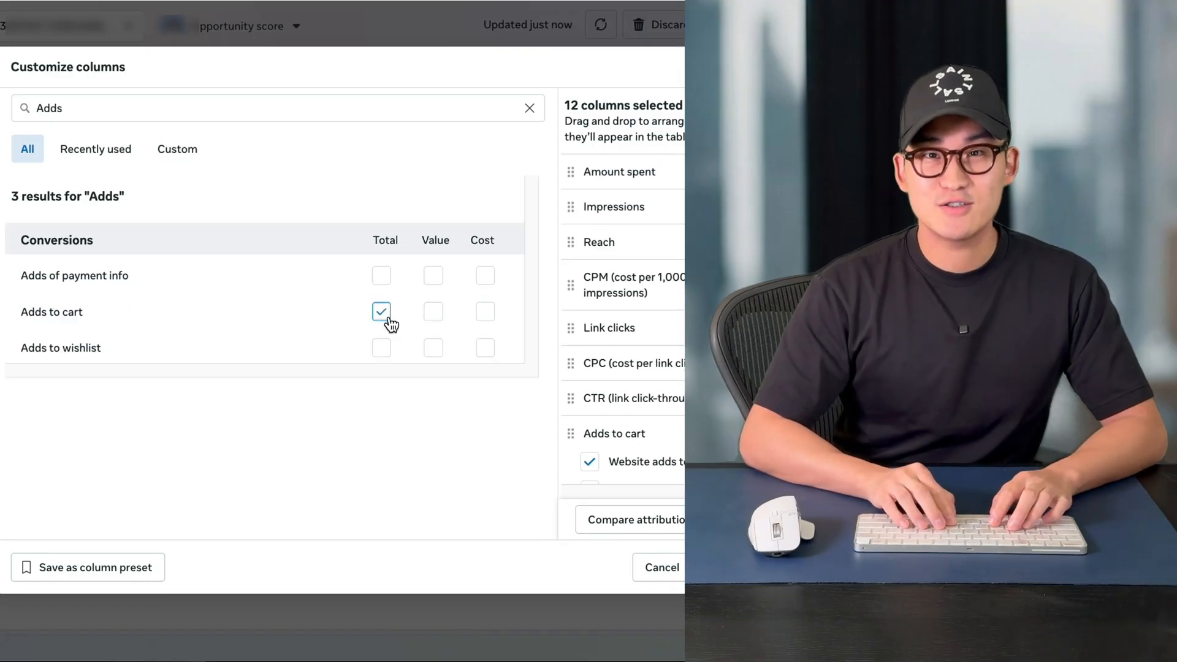
pyautogui.click(433, 311)
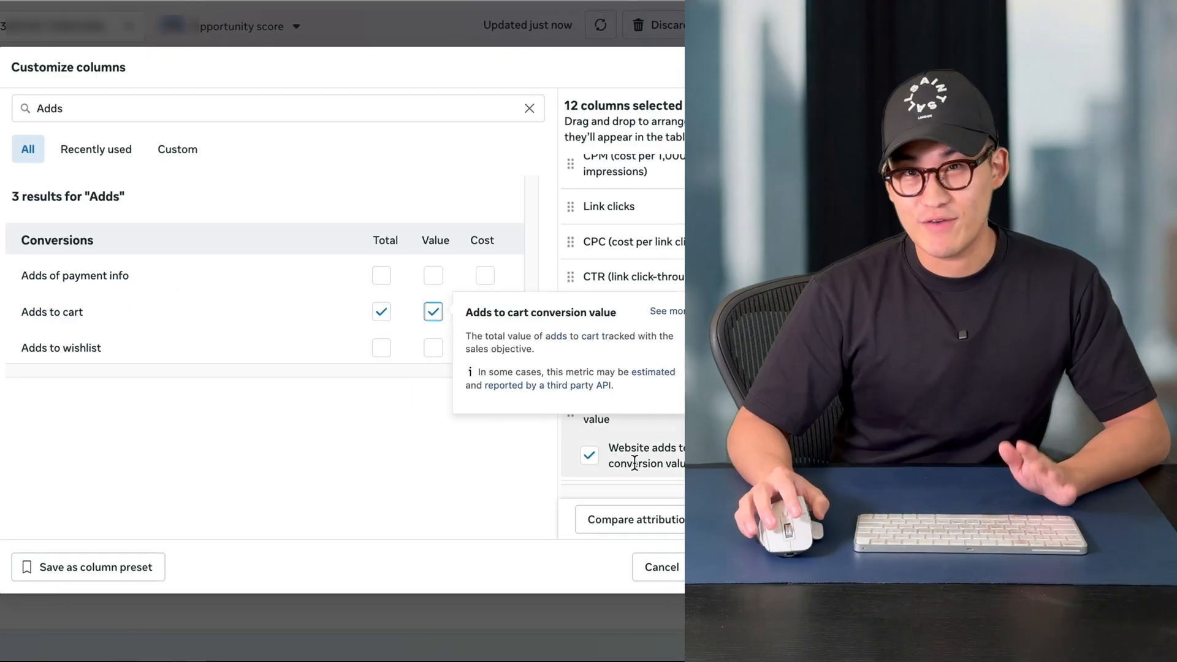
pyautogui.click(634, 463)
pyautogui.click(483, 314)
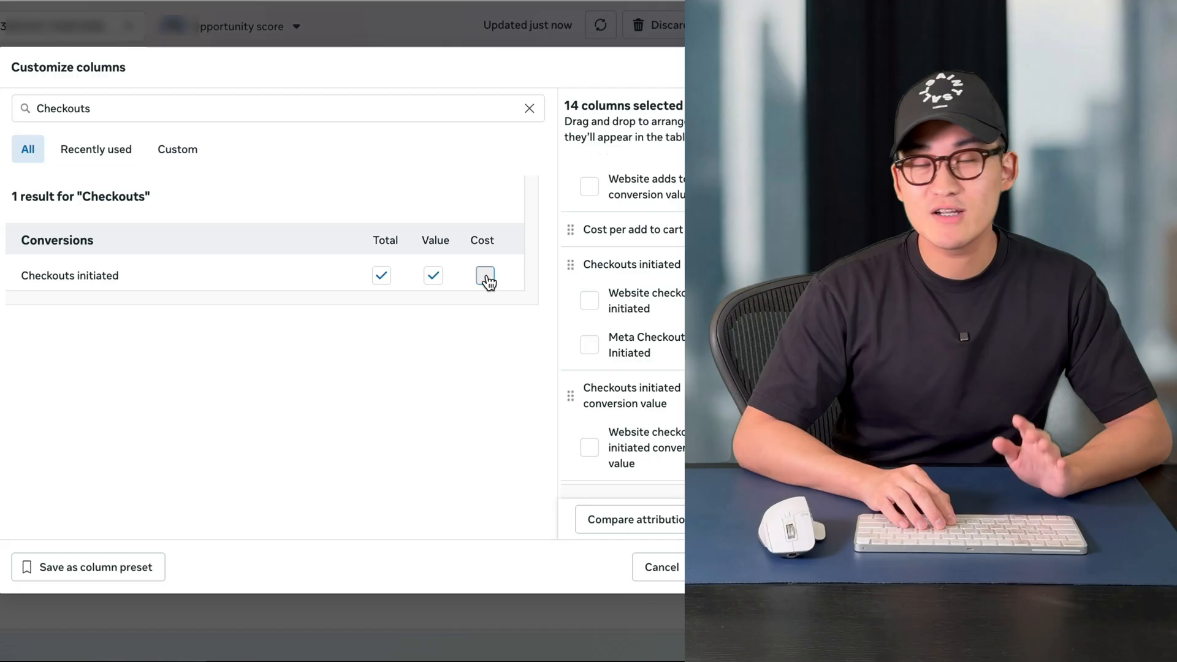
pyautogui.click(485, 275)
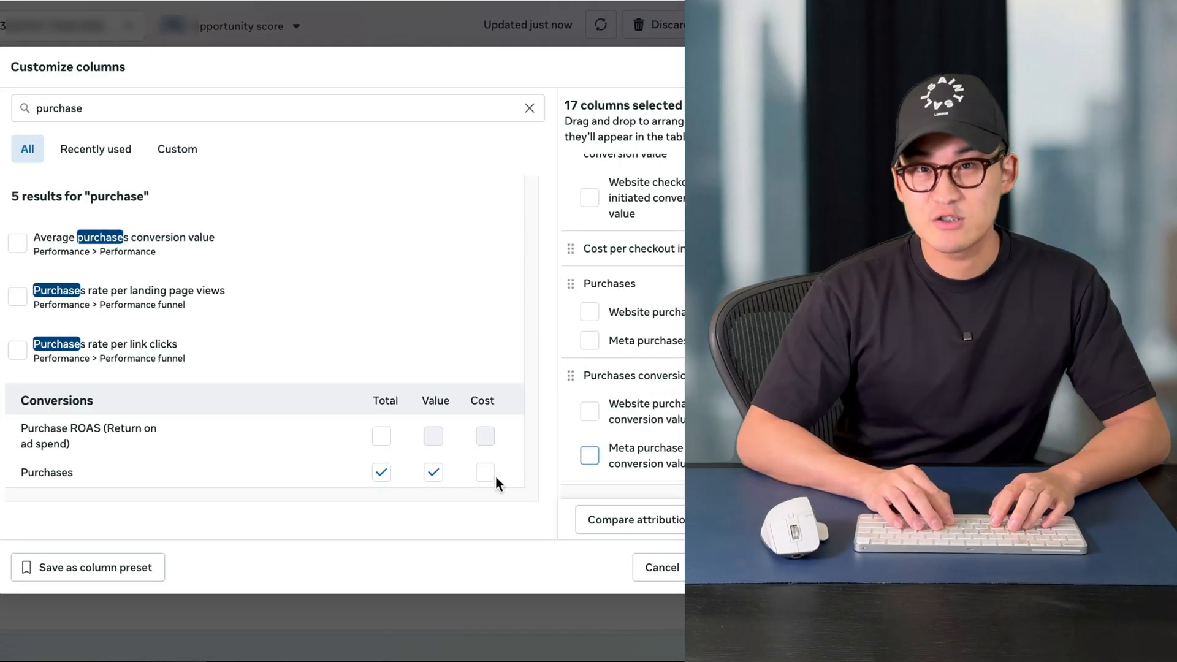
# Complete the Purchases columns with the cost and add Purchase ROAS together with website purchase ROAS
pyautogui.click(484, 473)
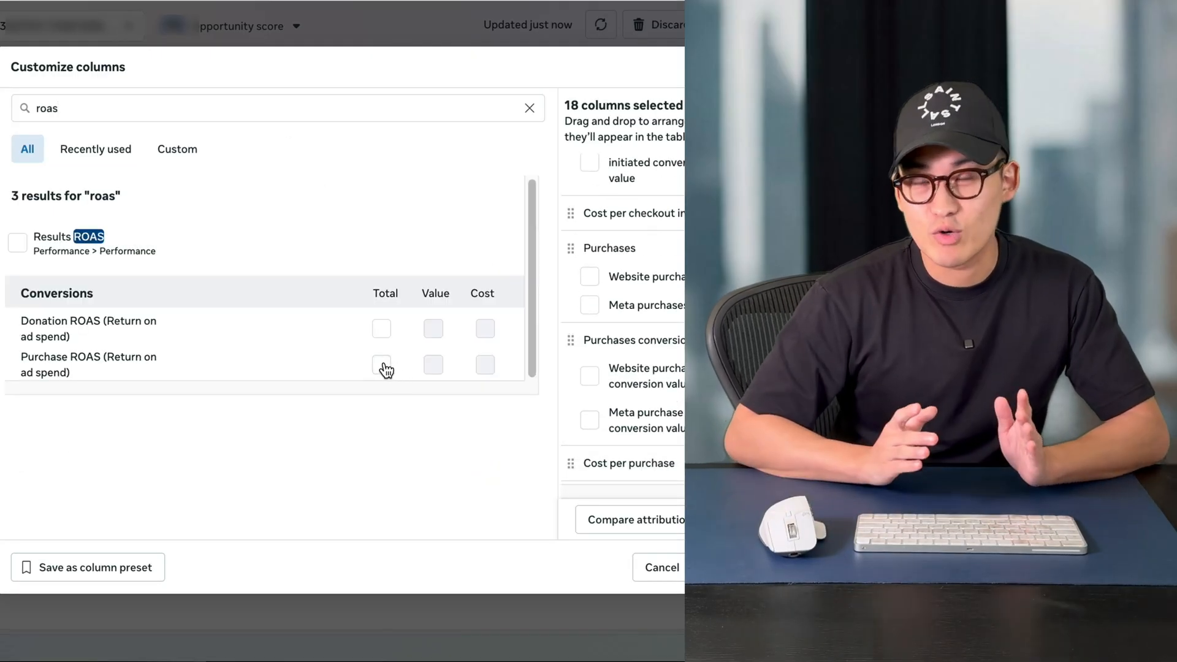
pyautogui.click(382, 365)
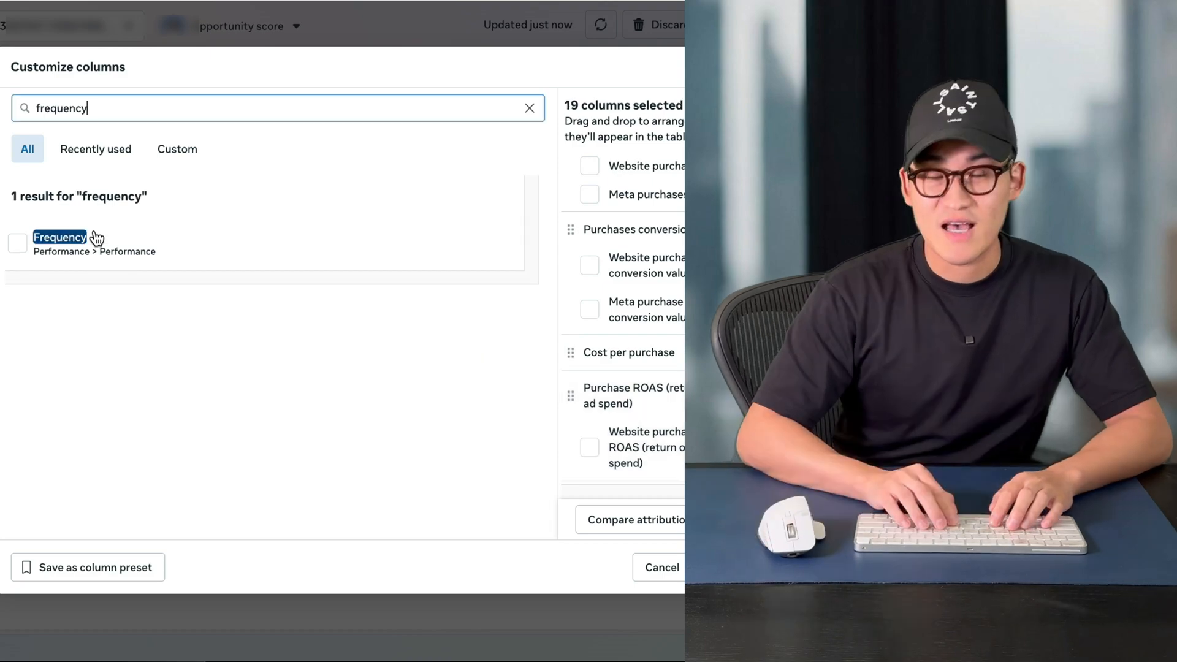
pyautogui.click(62, 239)
pyautogui.tripleClick(140, 109)
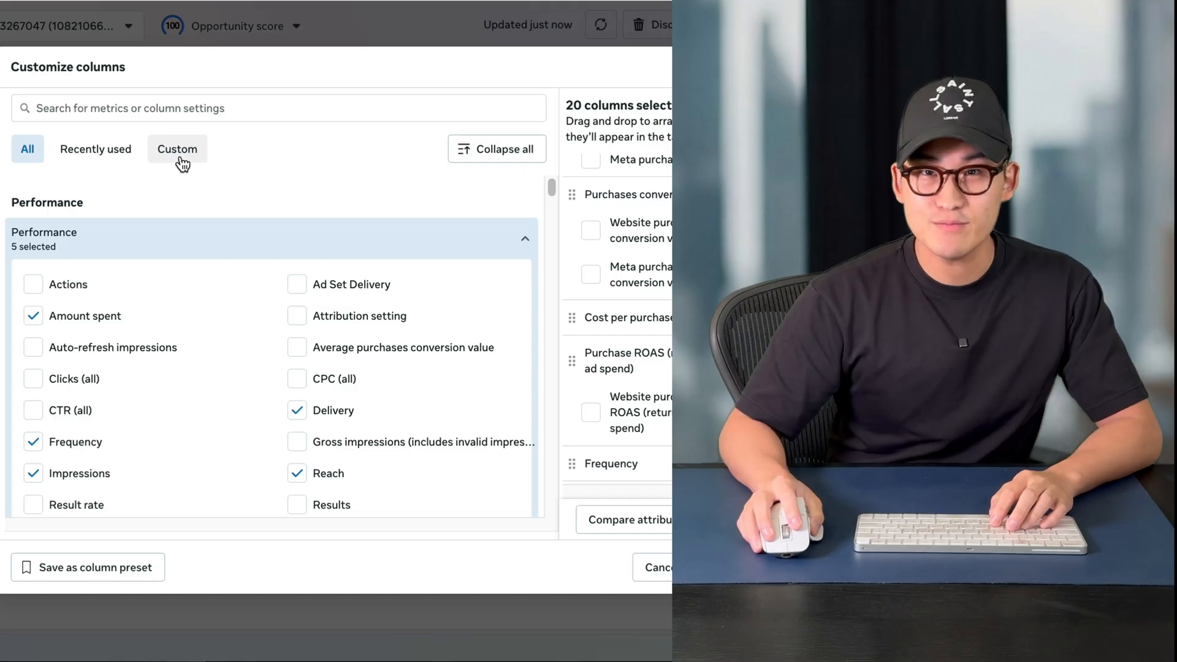
# Define a custom metric named "Hook Rate" in Percentage (%) format with the formula 3-second video plays ÷ Impressions
pyautogui.click(182, 164)
pyautogui.click(480, 197)
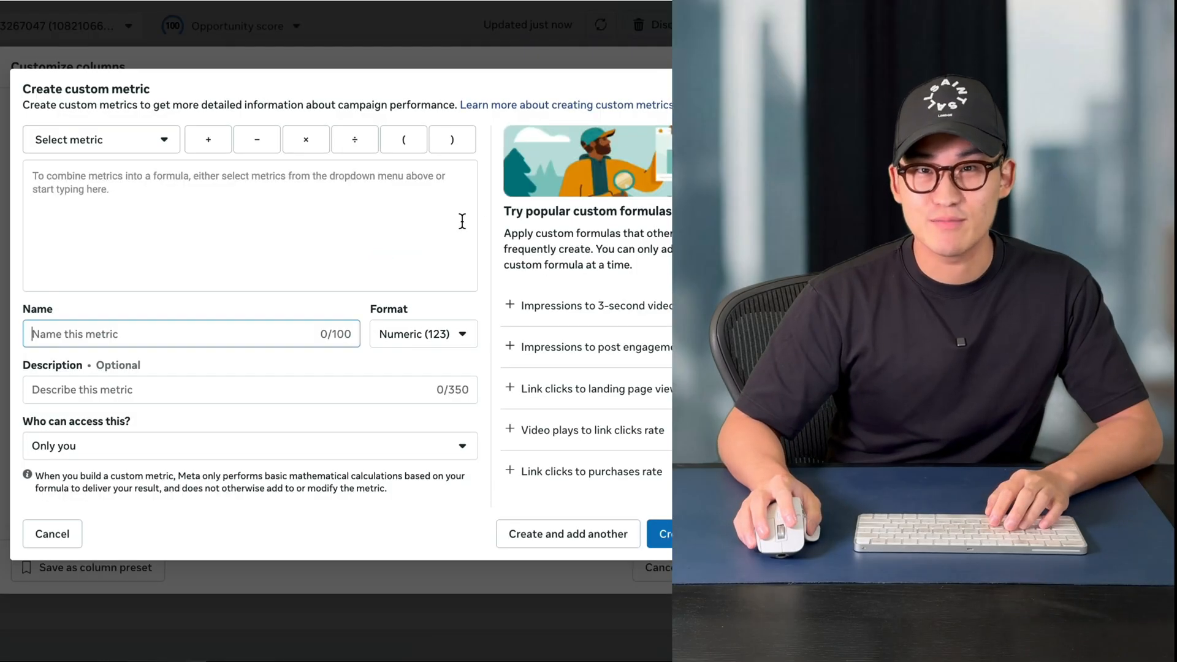
pyautogui.click(423, 333)
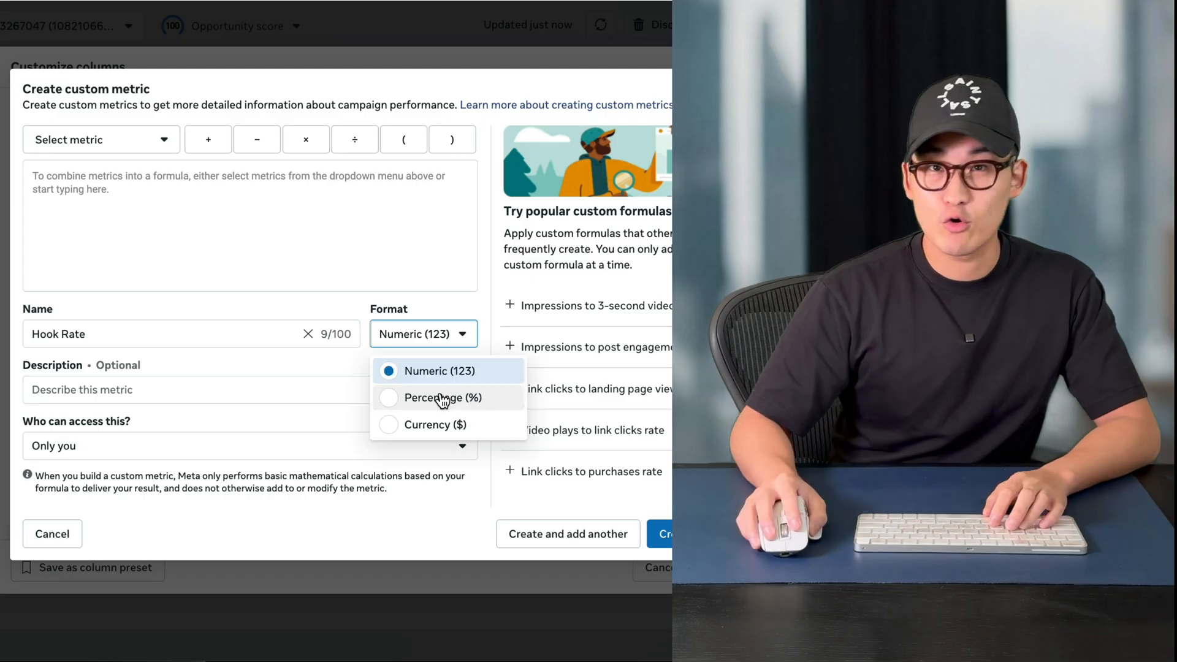
pyautogui.click(442, 399)
pyautogui.write('3 second')
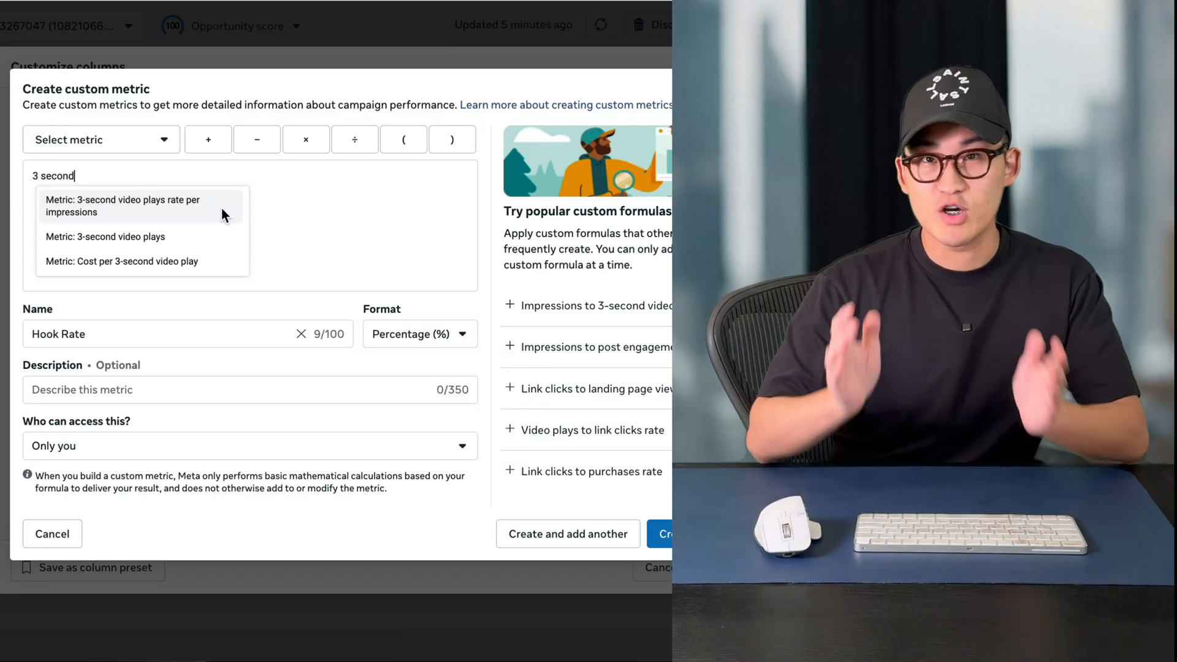
pyautogui.click(193, 241)
pyautogui.write('/impres')
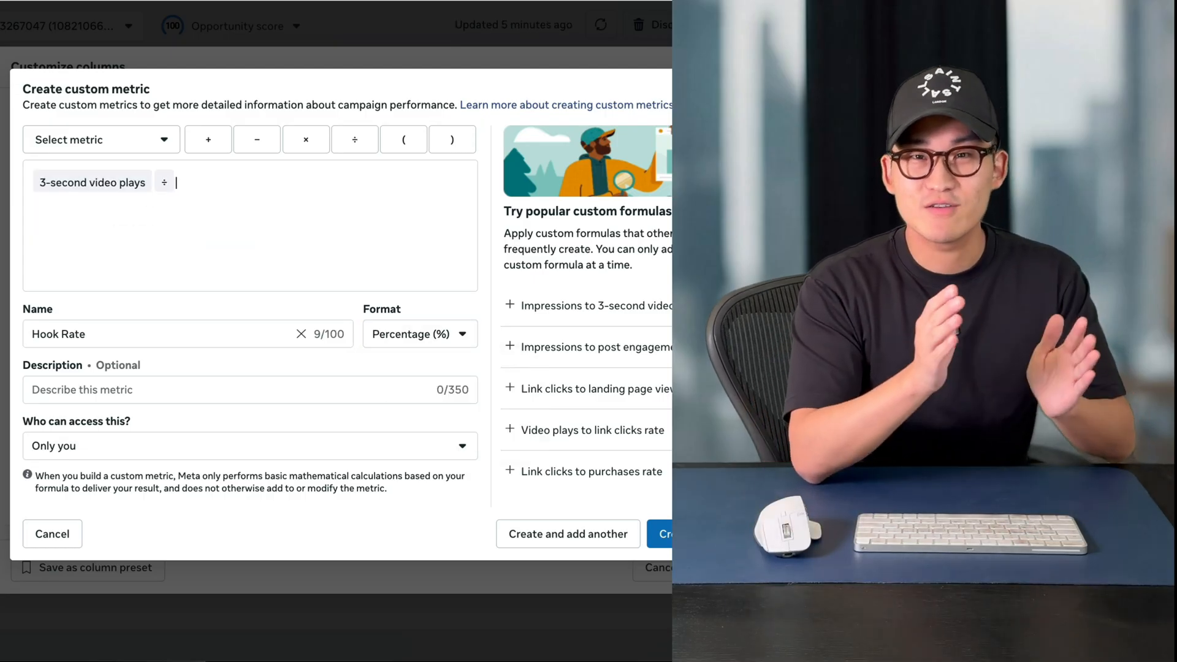
pyautogui.press('Return')
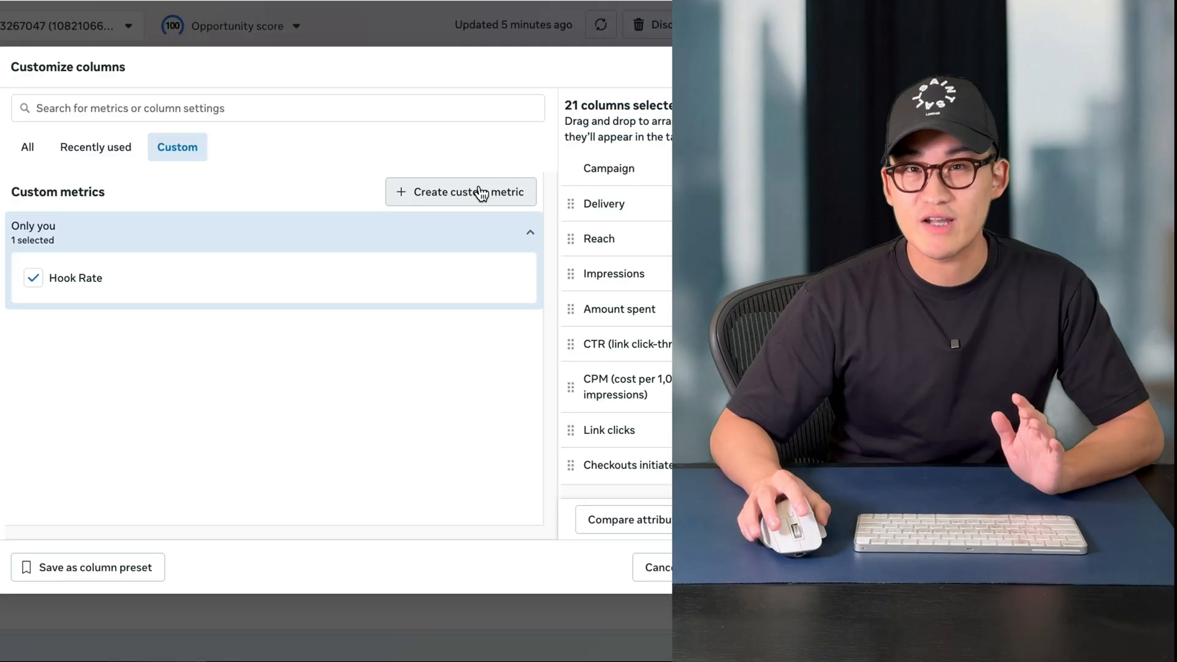
# Define a custom metric named "Hold Rate" in Percentage (%) format with the formula ThruPlays ÷ Impressions
pyautogui.click(478, 192)
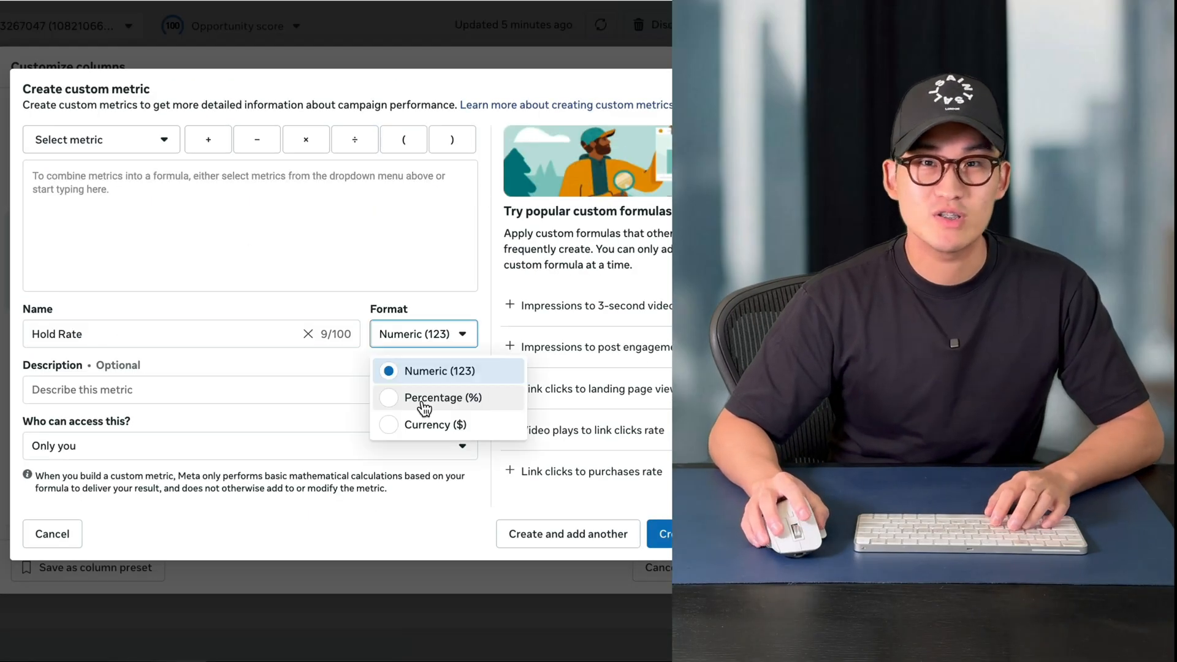
pyautogui.click(424, 408)
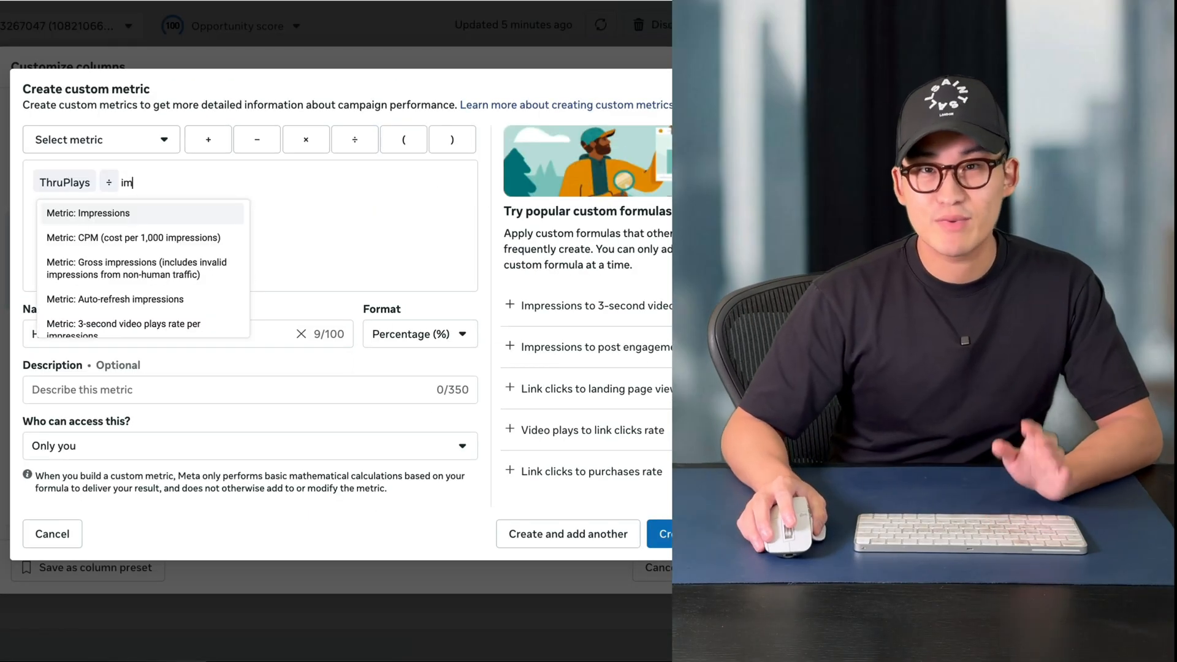
pyautogui.press('Return')
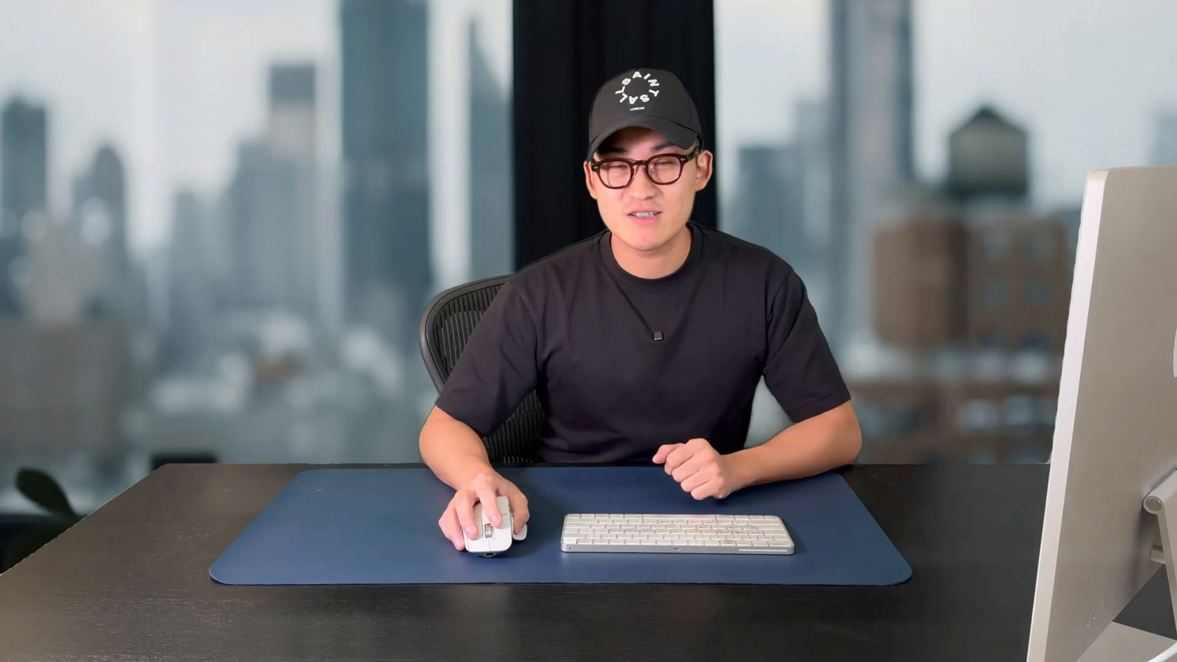